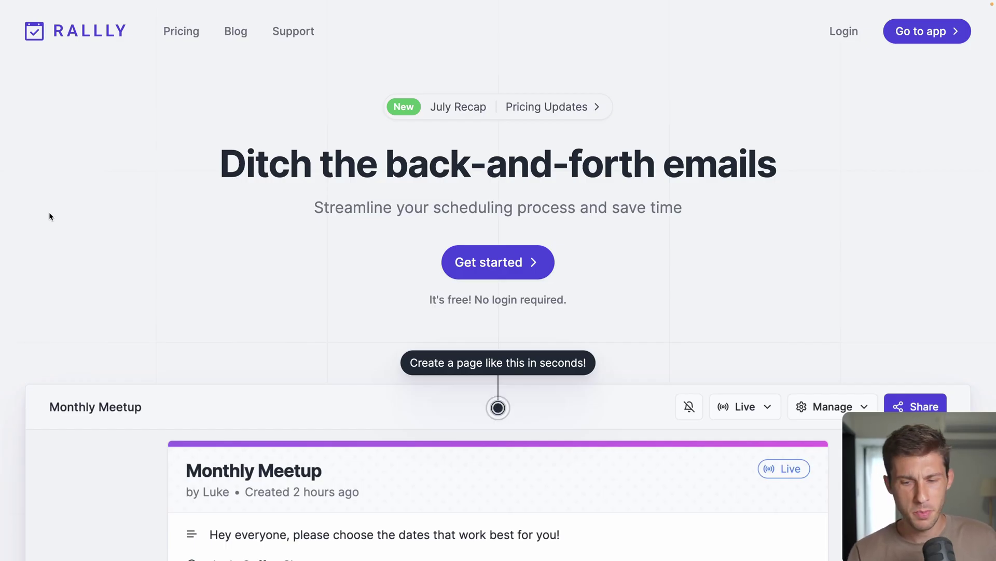
Scroll down and back up the Rallly homepage to look over its content
{"action": "scroll", "coordinate": [49, 214], "scroll_direction": "down", "scroll_amount": 3}
{"action": "scroll", "coordinate": [49, 216], "scroll_direction": "down", "scroll_amount": 2}
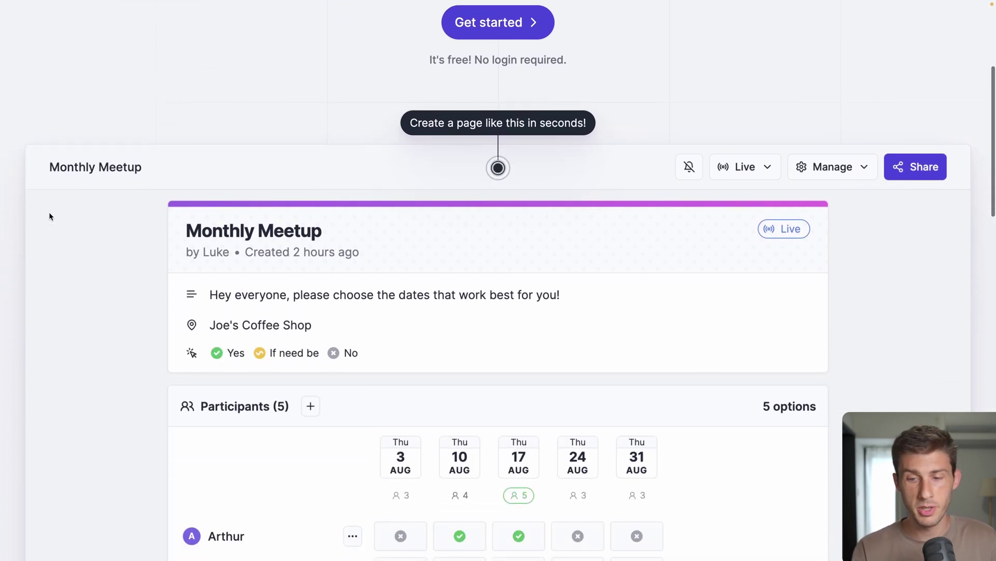
{"action": "scroll", "coordinate": [50, 216], "scroll_direction": "up", "scroll_amount": 5}
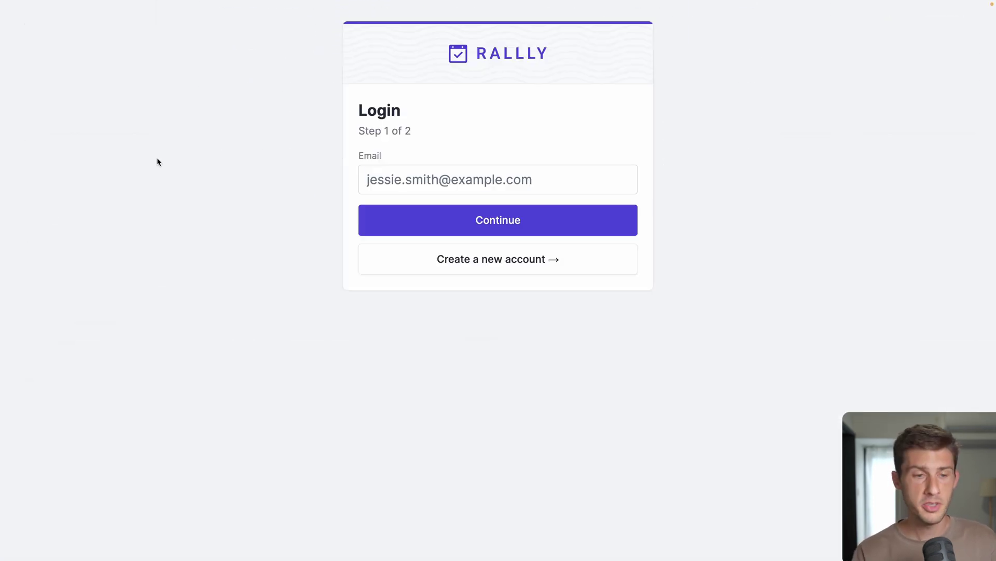
Sign up with the user's name and email address, then submit the emailed verification code
{"action": "left_click", "coordinate": [450, 259]}
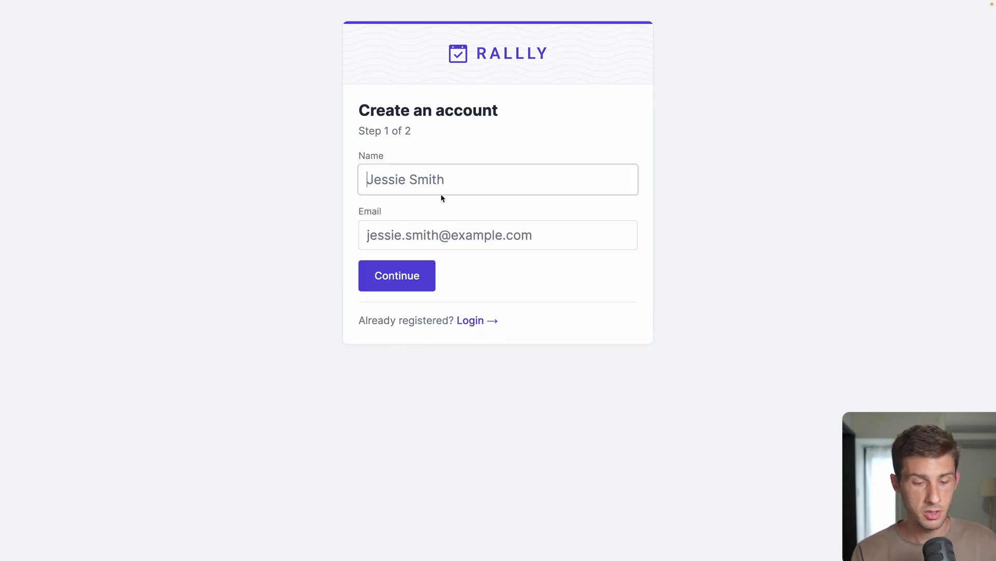
{"action": "type", "text": "Wassim"}
{"action": "key", "text": "Tab"}
{"action": "type", "text": "w"}
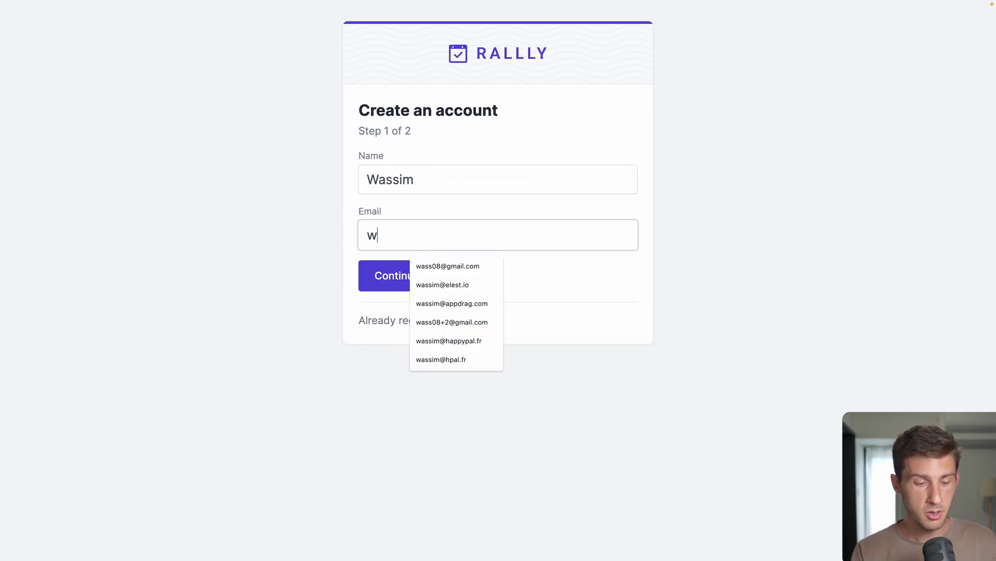
{"action": "type", "text": "ass0"}
{"action": "key", "text": "Down"}
{"action": "key", "text": "Return"}
{"action": "key", "text": "Return"}
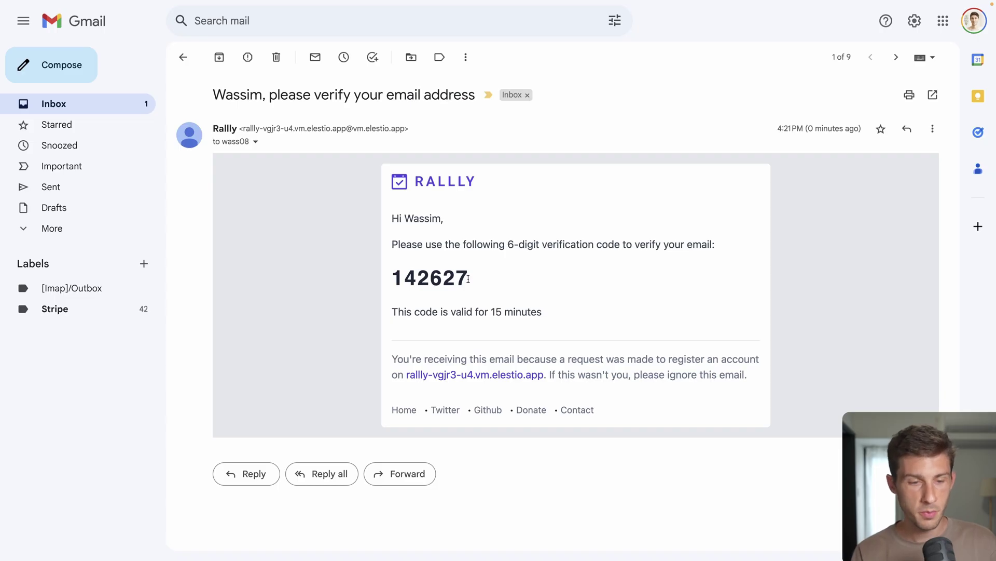
{"action": "left_click_drag", "start_coordinate": [468, 278], "coordinate": [392, 286]}
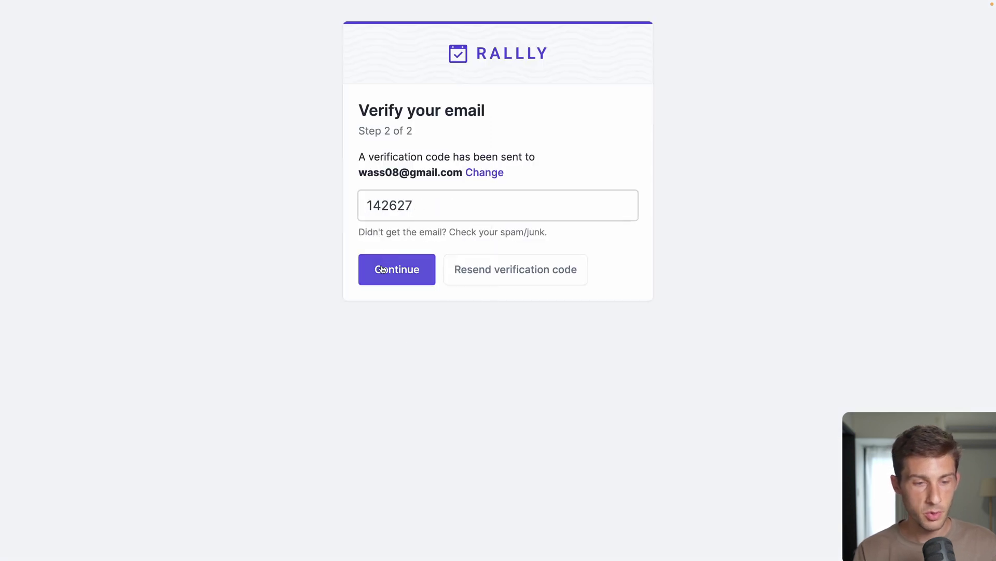
{"action": "left_click", "coordinate": [397, 267]}
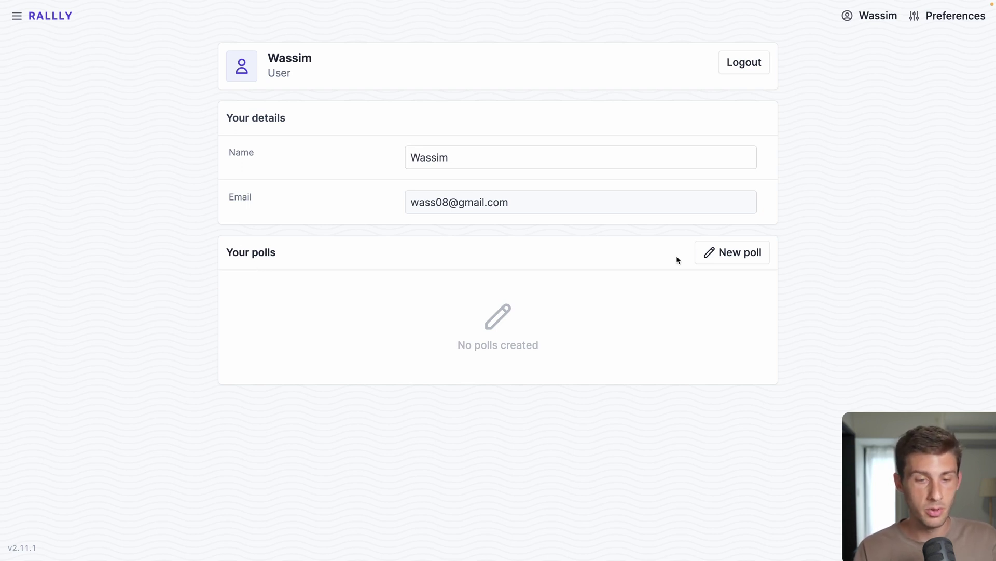
Start a new poll and title it 'Coding Session Meetup'
{"action": "left_click", "coordinate": [734, 257]}
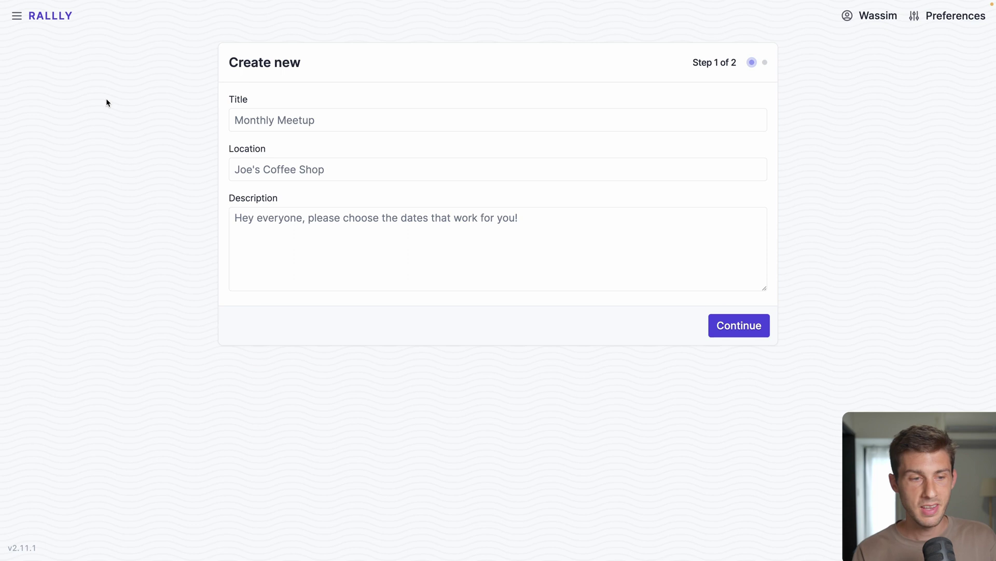
{"action": "left_click", "coordinate": [291, 120]}
{"action": "type", "text": "Codin"}
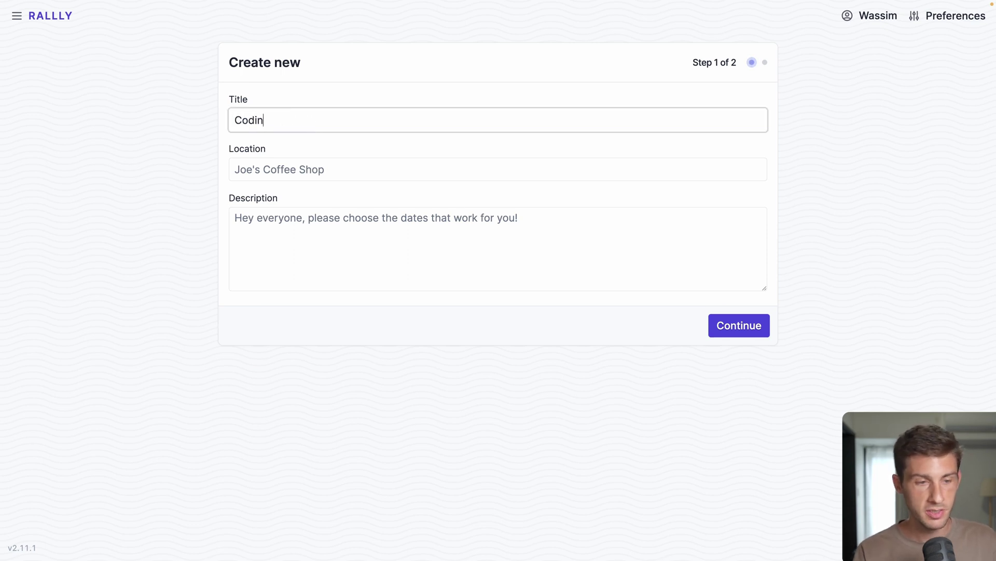
{"action": "type", "text": "g Session Meet"}
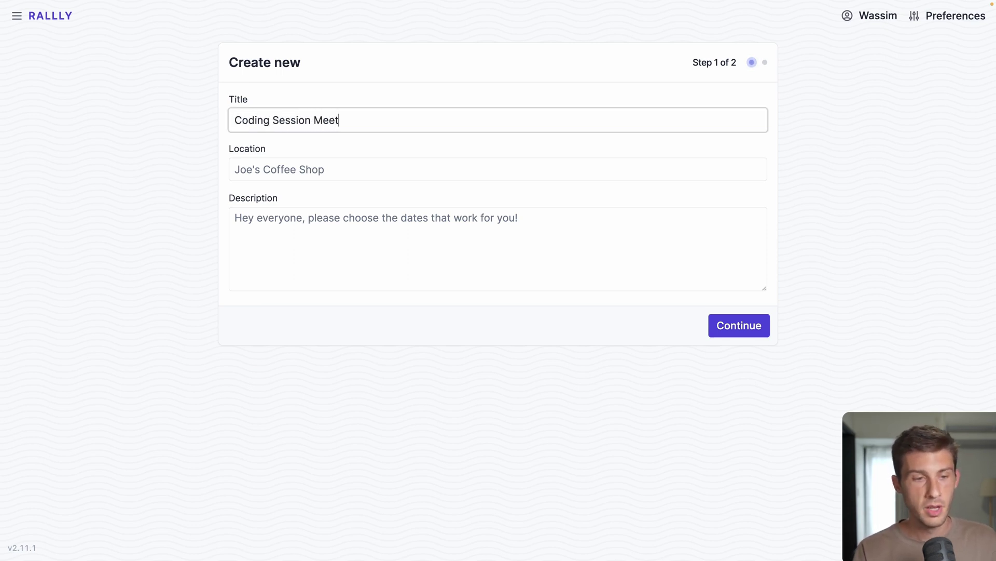
{"action": "type", "text": "up"}
Set the location to WeWork Tokyo and the description to 'Please enter your availability team'
{"action": "key", "text": "Tab"}
{"action": "type", "text": "Wew"}
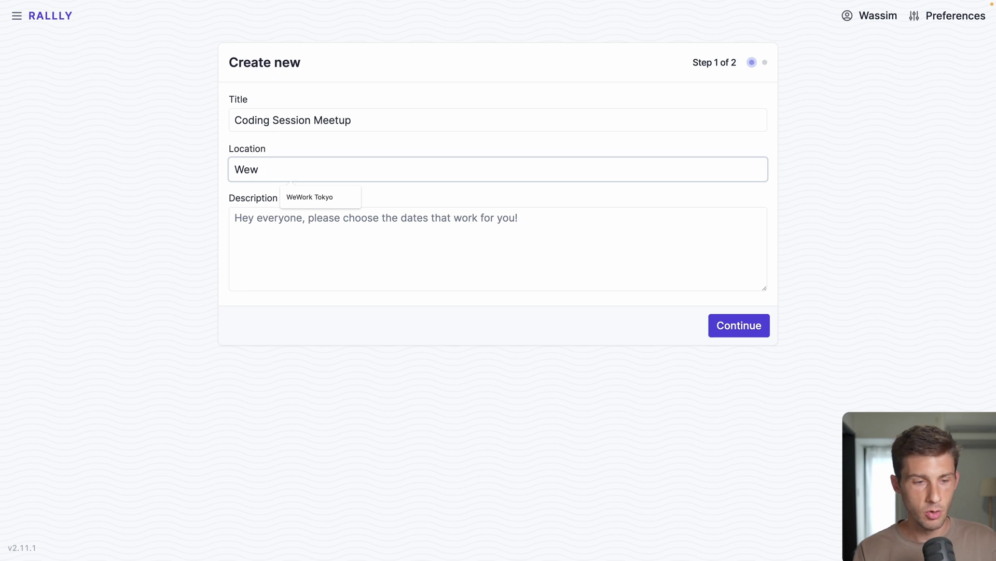
{"action": "key", "text": "Down"}
{"action": "key", "text": "Return"}
{"action": "left_click", "coordinate": [314, 221]}
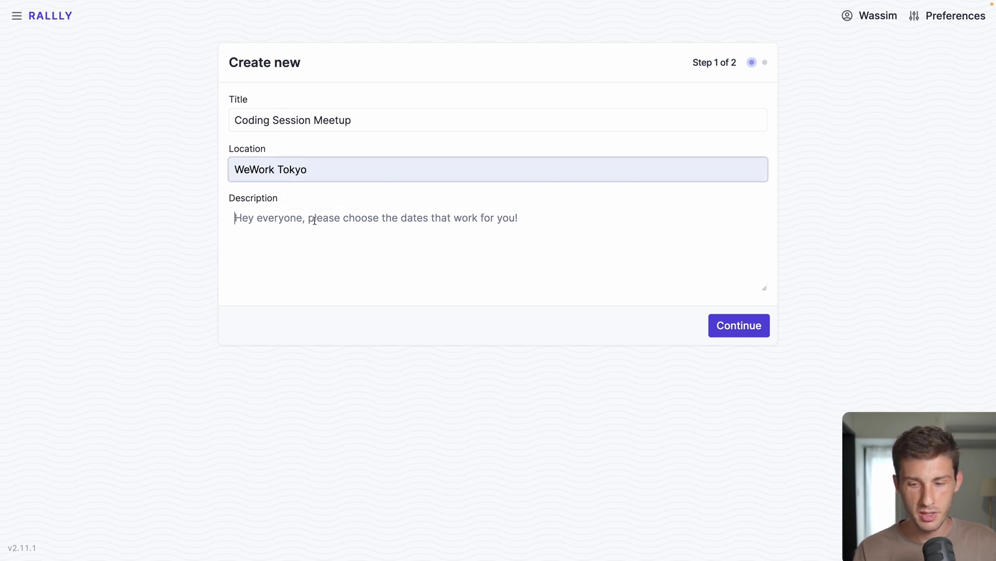
{"action": "type", "text": "Please enter "}
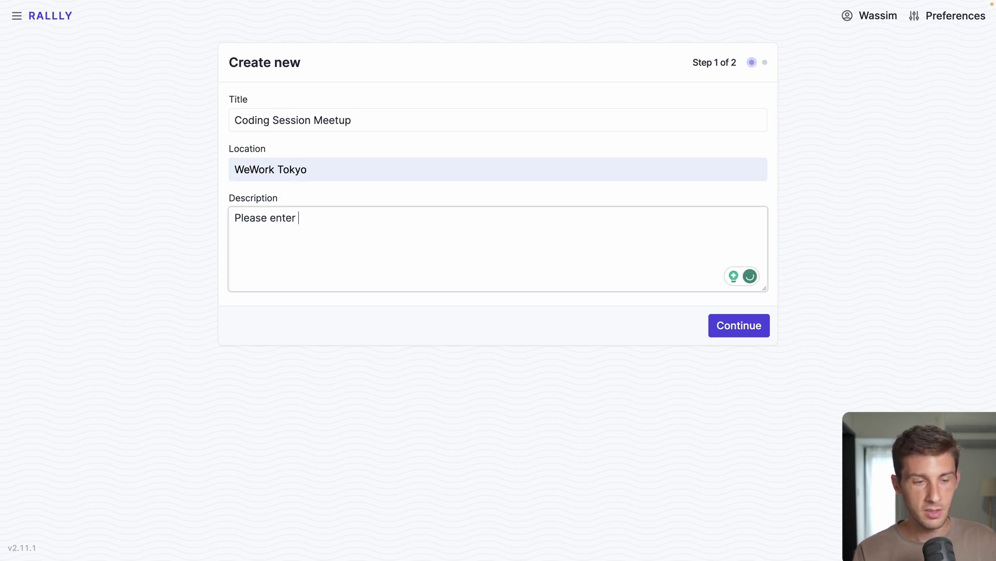
{"action": "type", "text": "your availabilit"}
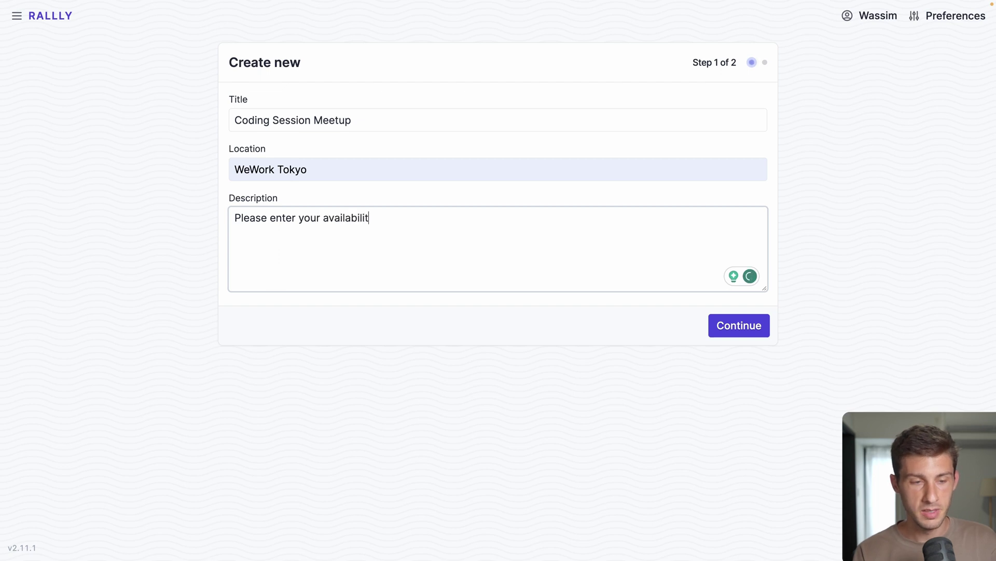
{"action": "type", "text": "y team"}
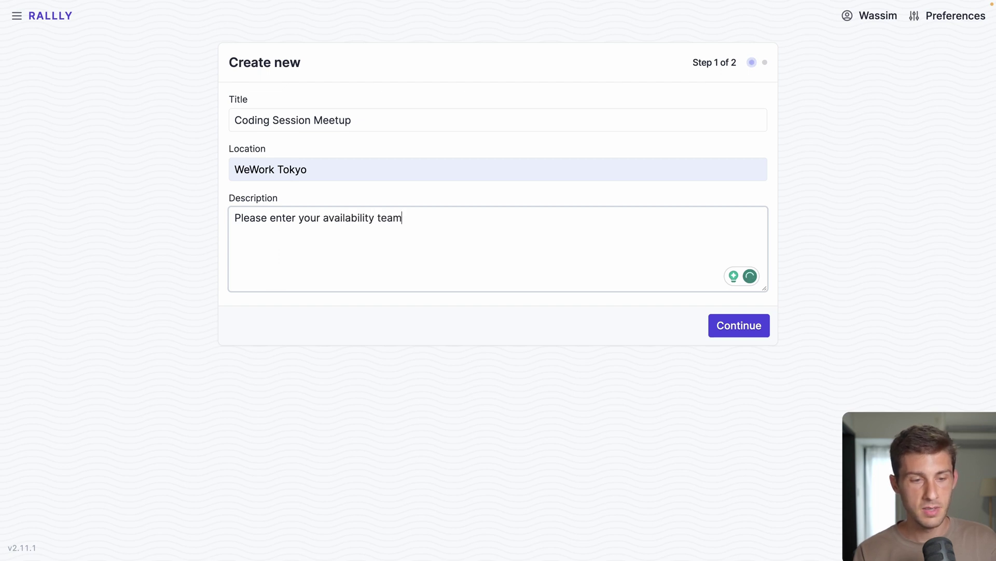
Select Tuesday 22 through Friday 25 August as the poll's date options
{"action": "left_click", "coordinate": [727, 326]}
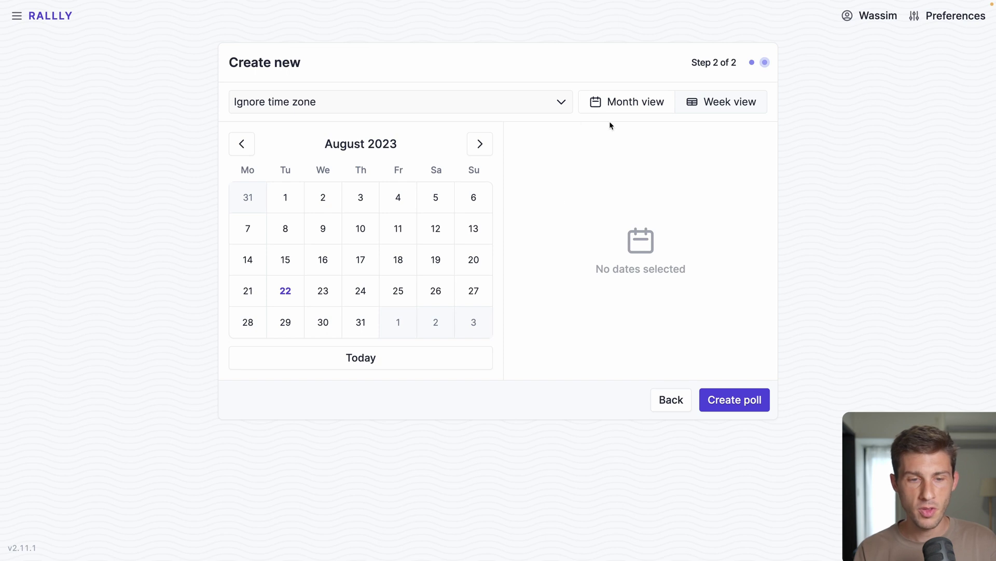
{"action": "left_click", "coordinate": [300, 292]}
{"action": "left_click", "coordinate": [321, 293]}
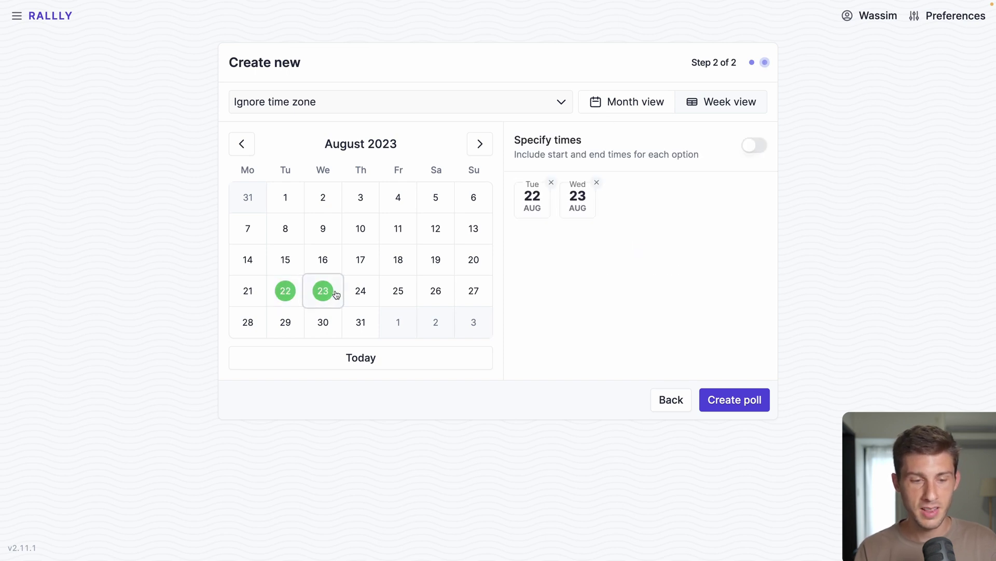
{"action": "left_click", "coordinate": [363, 292]}
{"action": "left_click", "coordinate": [390, 294]}
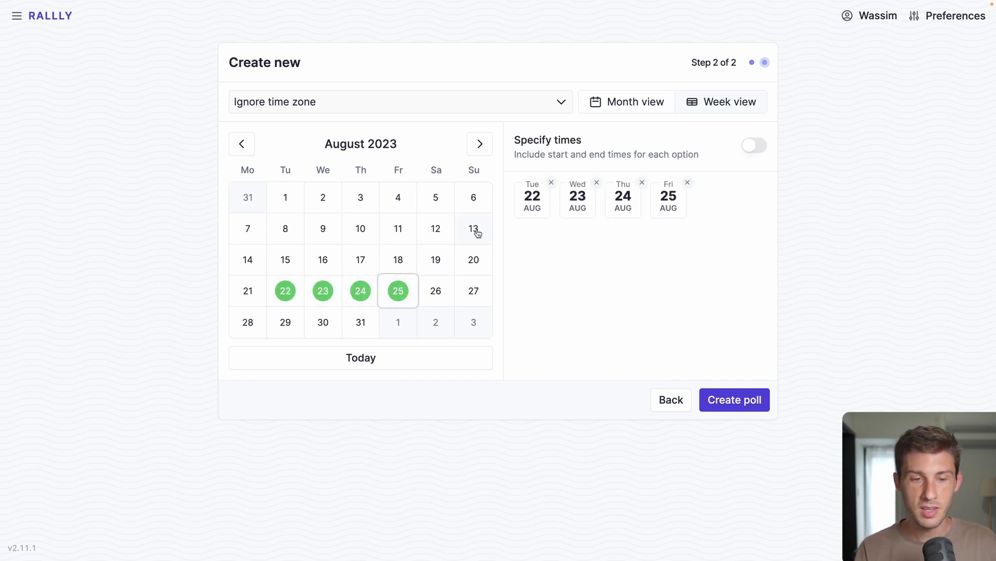
Turn on specific times, add a 12:30–1:00 PM slot on Tue 22, and show the week calendar
{"action": "left_click", "coordinate": [757, 145]}
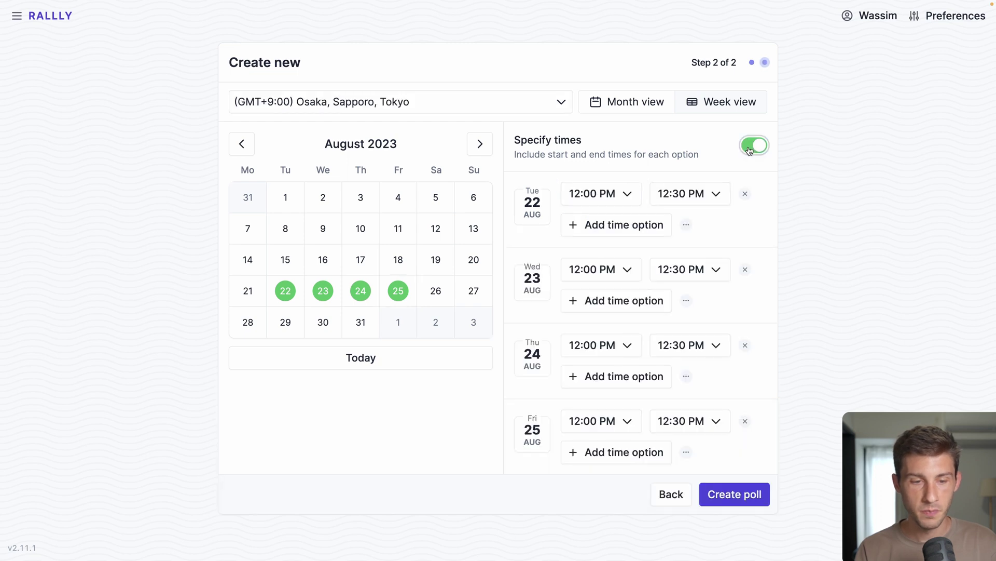
{"action": "left_click", "coordinate": [630, 224]}
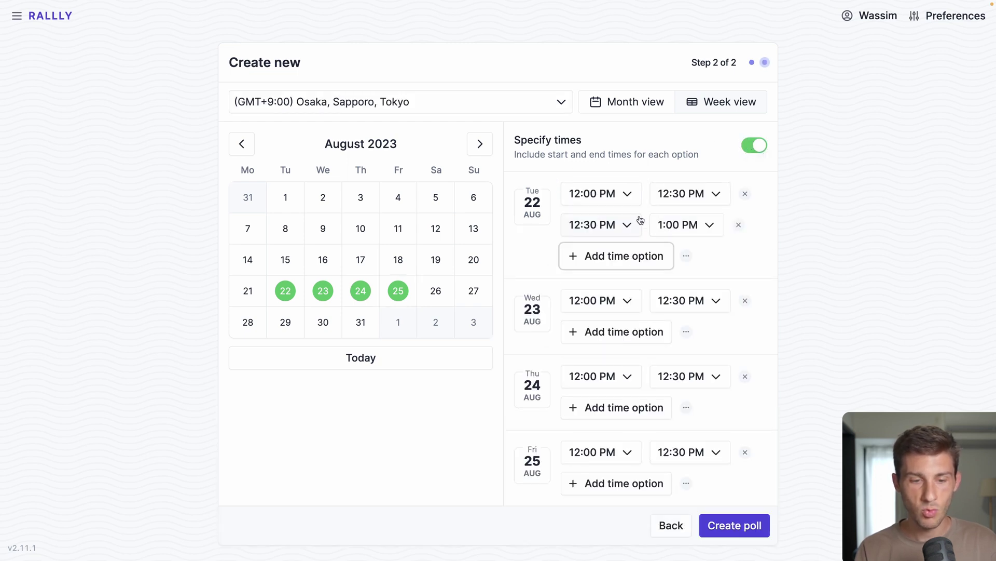
{"action": "left_click", "coordinate": [597, 229]}
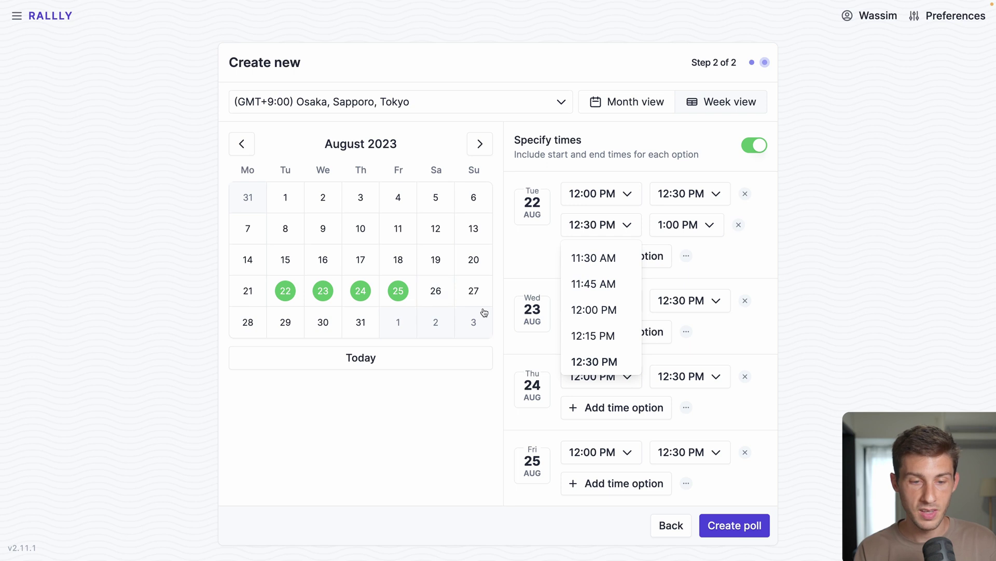
{"action": "left_click", "coordinate": [753, 237]}
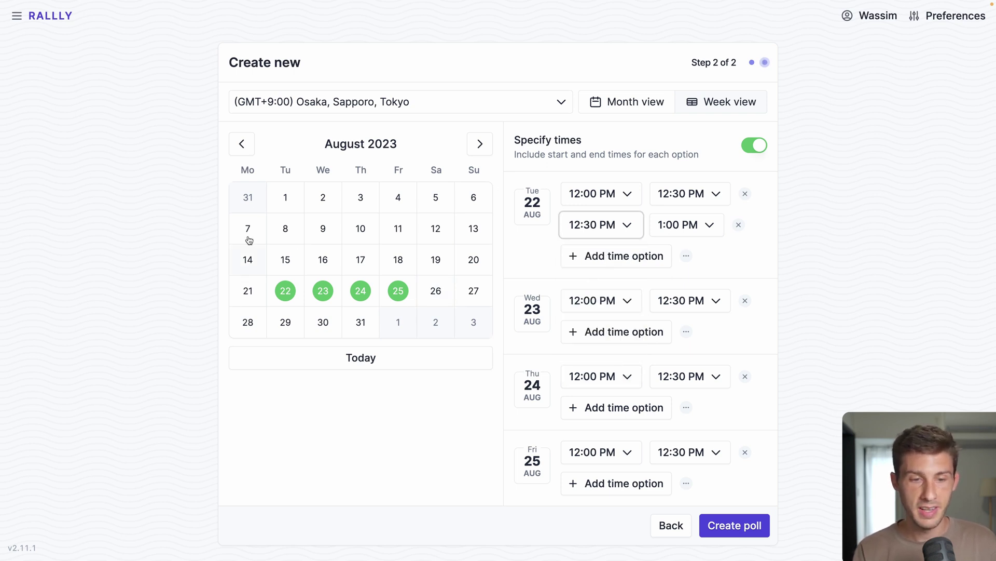
{"action": "left_click", "coordinate": [702, 102]}
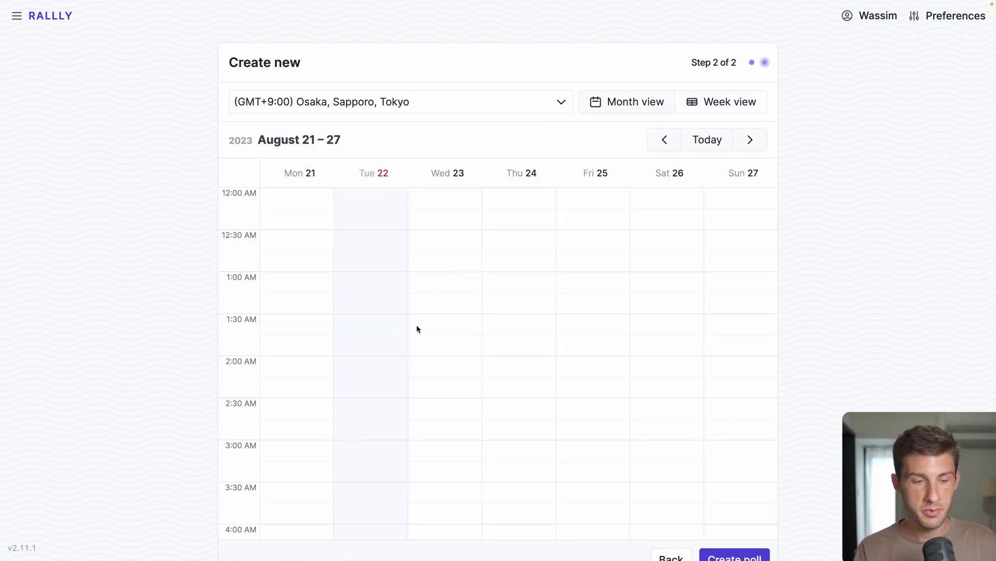
Add 3:00–4:00 AM slots on Wed 23 and Thu 24, then return to month view
{"action": "scroll", "coordinate": [417, 325], "scroll_direction": "down", "scroll_amount": 3}
{"action": "left_click_drag", "start_coordinate": [424, 309], "coordinate": [432, 384]}
{"action": "left_click_drag", "start_coordinate": [513, 312], "coordinate": [501, 385]}
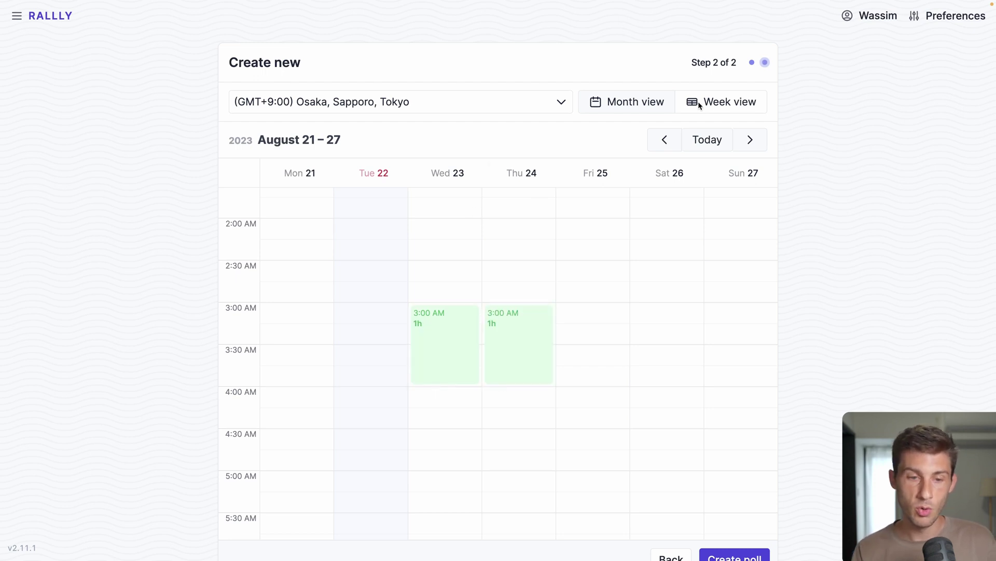
{"action": "left_click", "coordinate": [647, 109]}
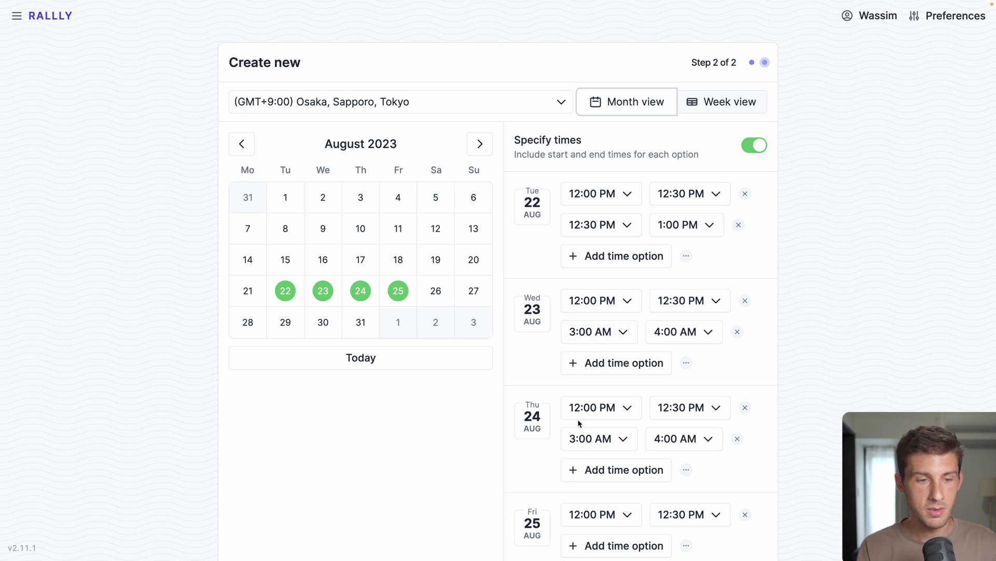
Keep the Osaka, Sapporo, Tokyo time zone and create the poll with its seven time options
{"action": "scroll", "coordinate": [580, 420], "scroll_direction": "down", "scroll_amount": 2}
{"action": "scroll", "coordinate": [579, 423], "scroll_direction": "up", "scroll_amount": 2}
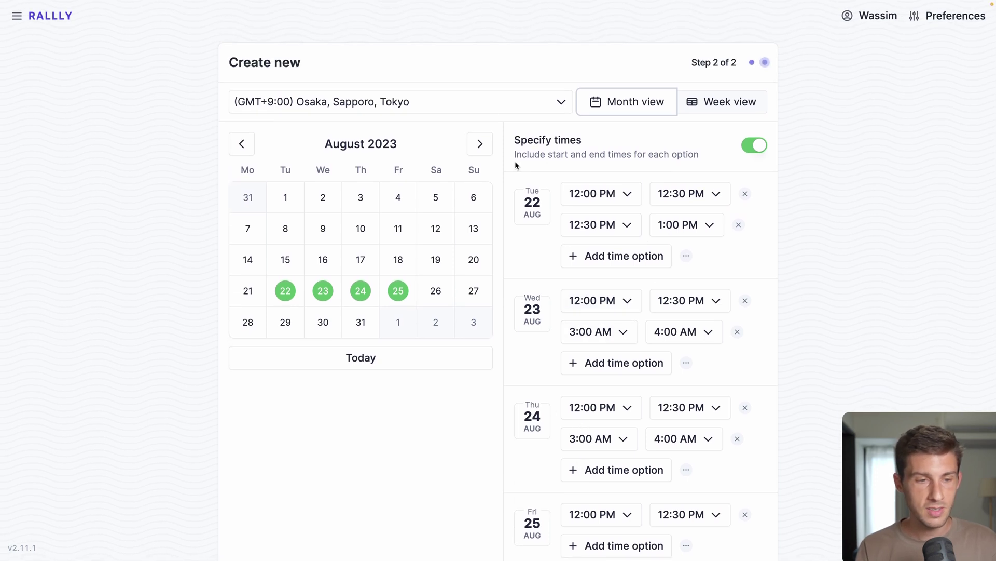
{"action": "left_click", "coordinate": [403, 106]}
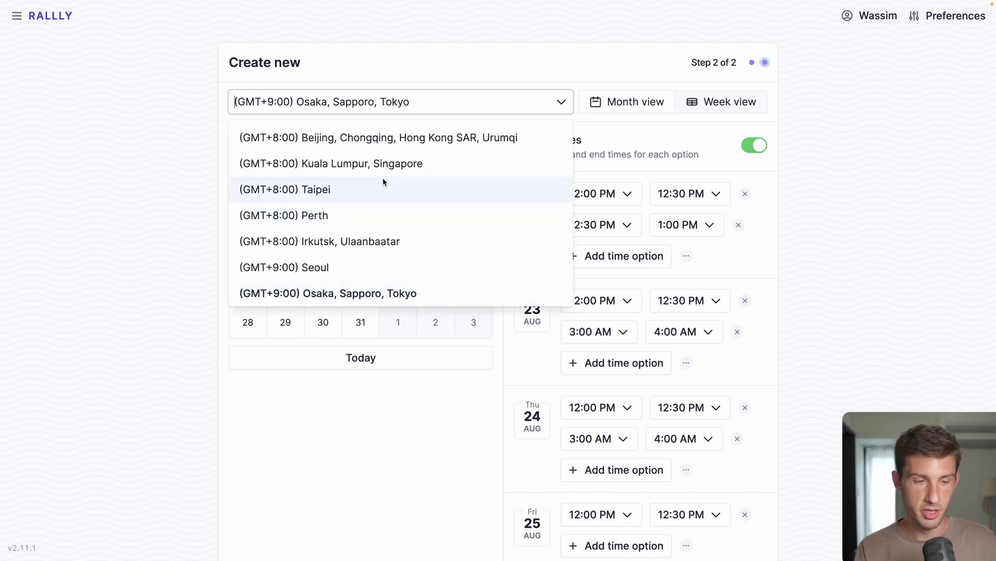
{"action": "left_click", "coordinate": [352, 105]}
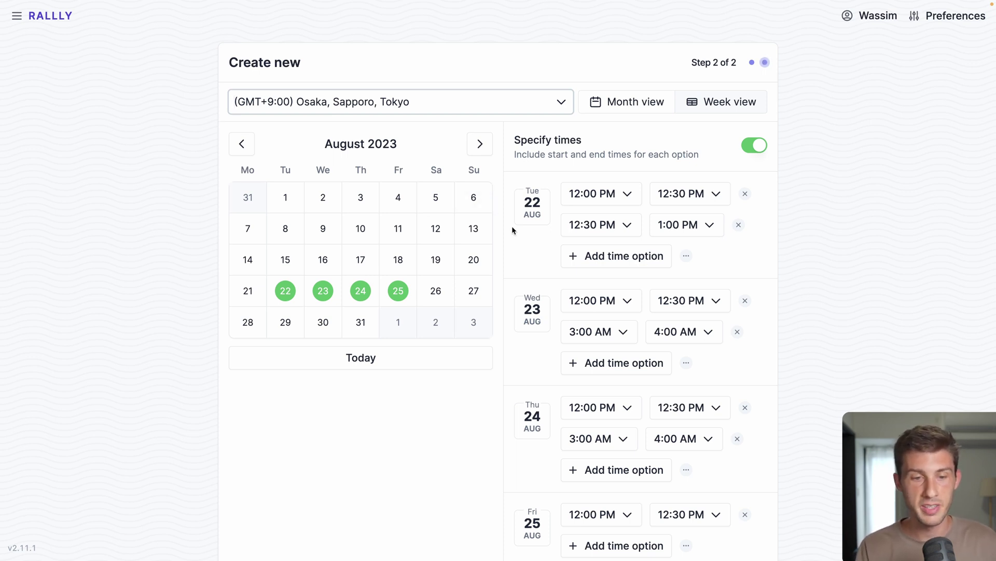
{"action": "scroll", "coordinate": [513, 212], "scroll_direction": "down", "scroll_amount": 2}
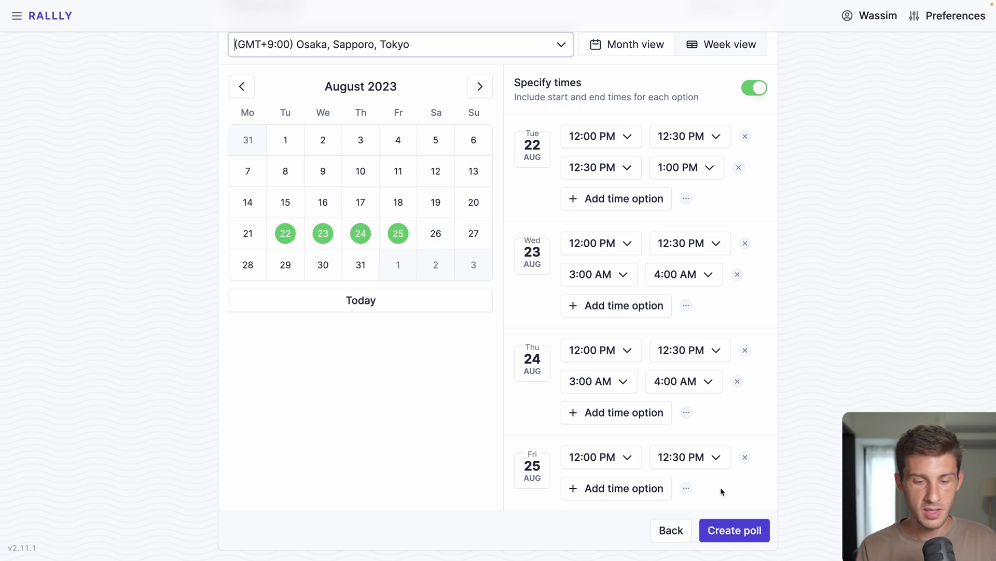
{"action": "left_click", "coordinate": [719, 535]}
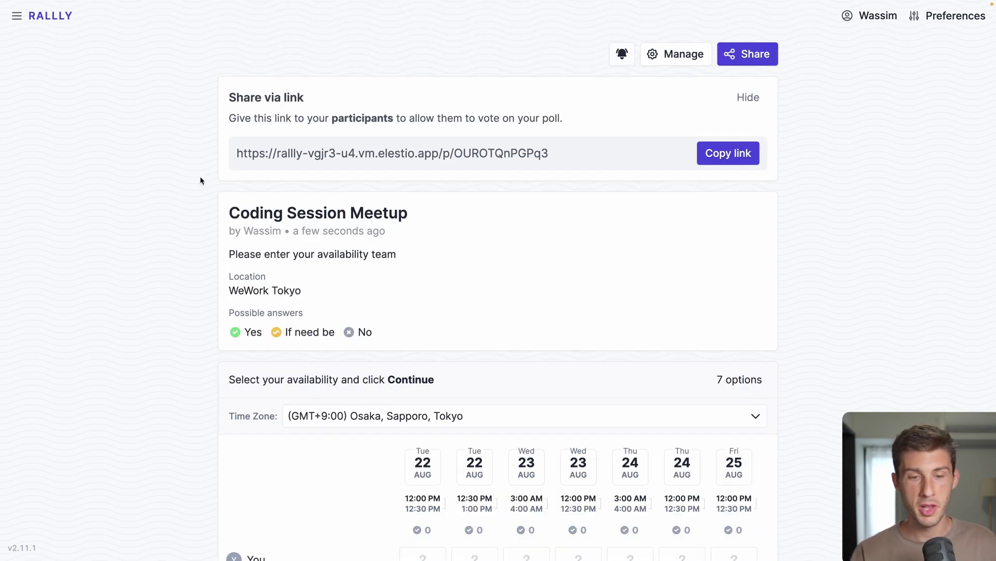
Copy the poll's participant share link
{"action": "left_click", "coordinate": [716, 156]}
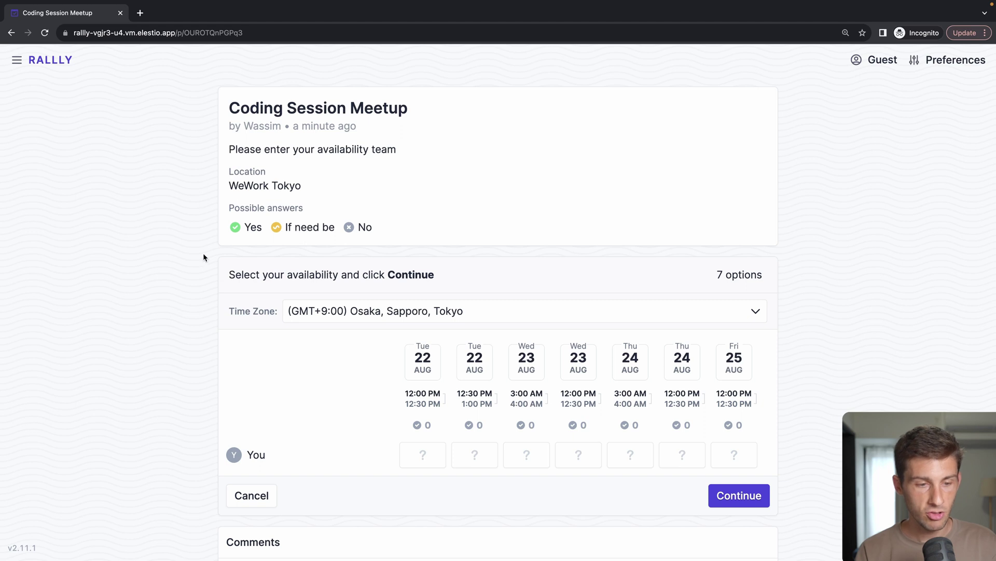
Confirm the guest view of the poll stays on the Tokyo time zone
{"action": "scroll", "coordinate": [203, 257], "scroll_direction": "down", "scroll_amount": 3}
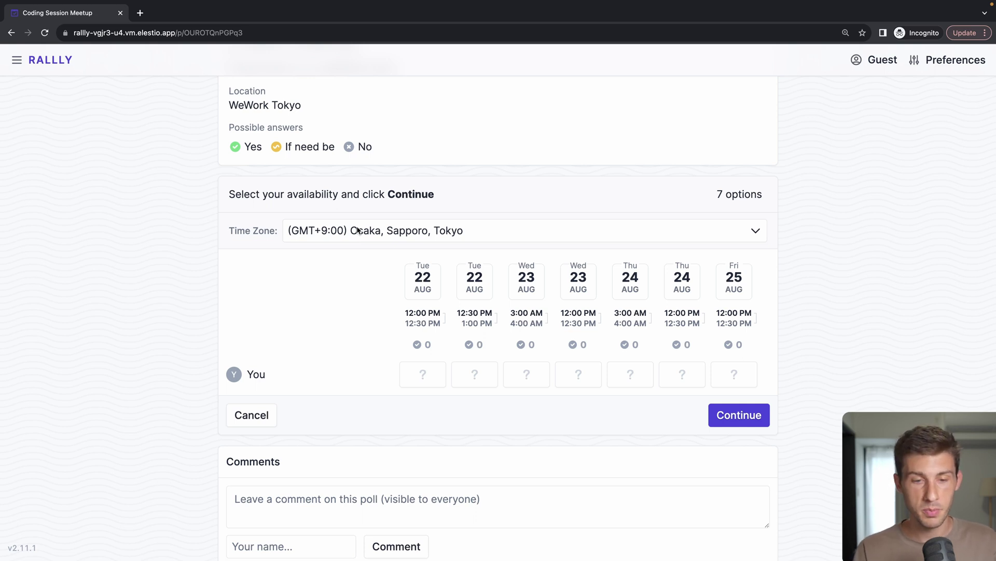
{"action": "left_click", "coordinate": [358, 231]}
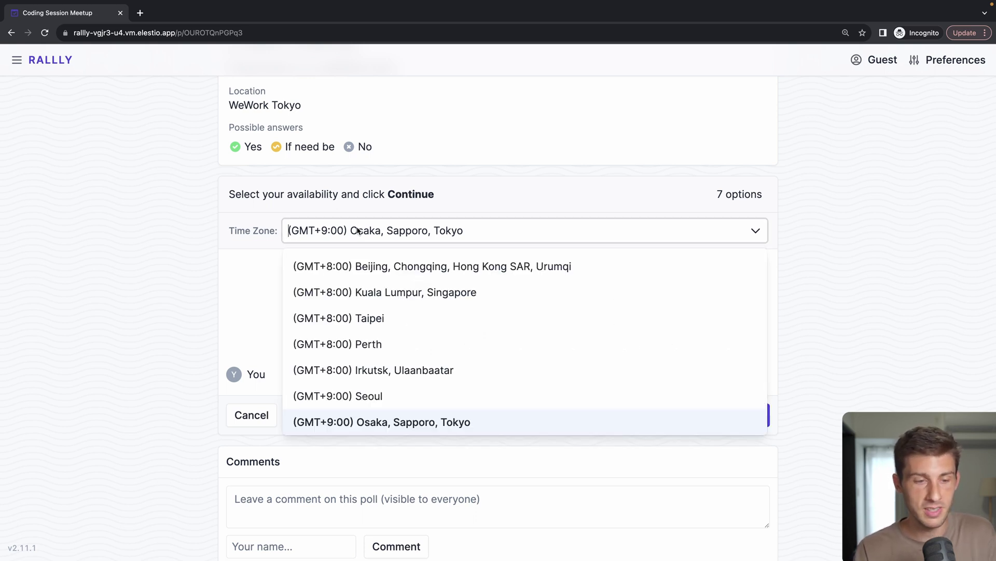
{"action": "left_click", "coordinate": [279, 220]}
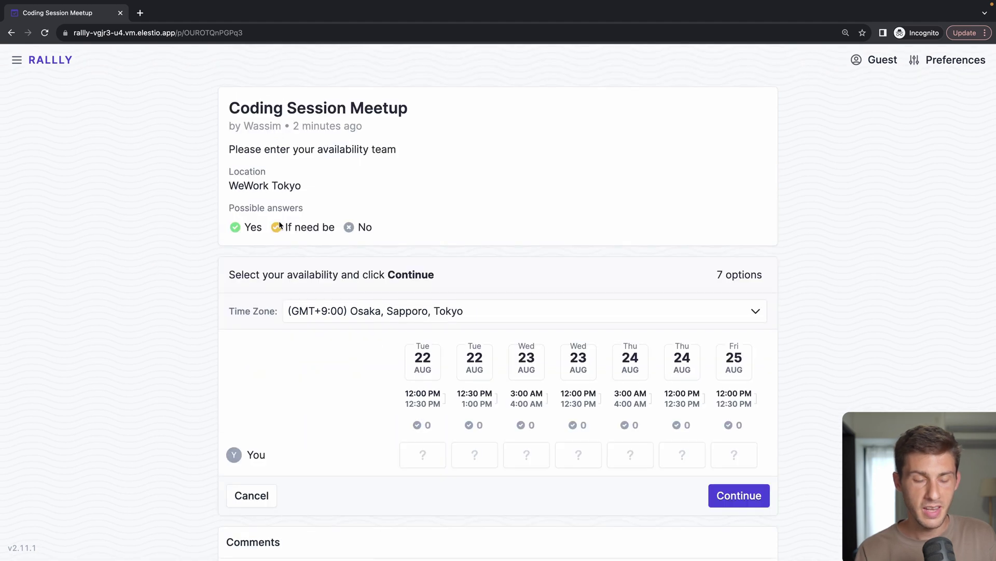
{"action": "scroll", "coordinate": [259, 306], "scroll_direction": "down", "scroll_amount": 2}
{"action": "scroll", "coordinate": [259, 307], "scroll_direction": "down", "scroll_amount": 1}
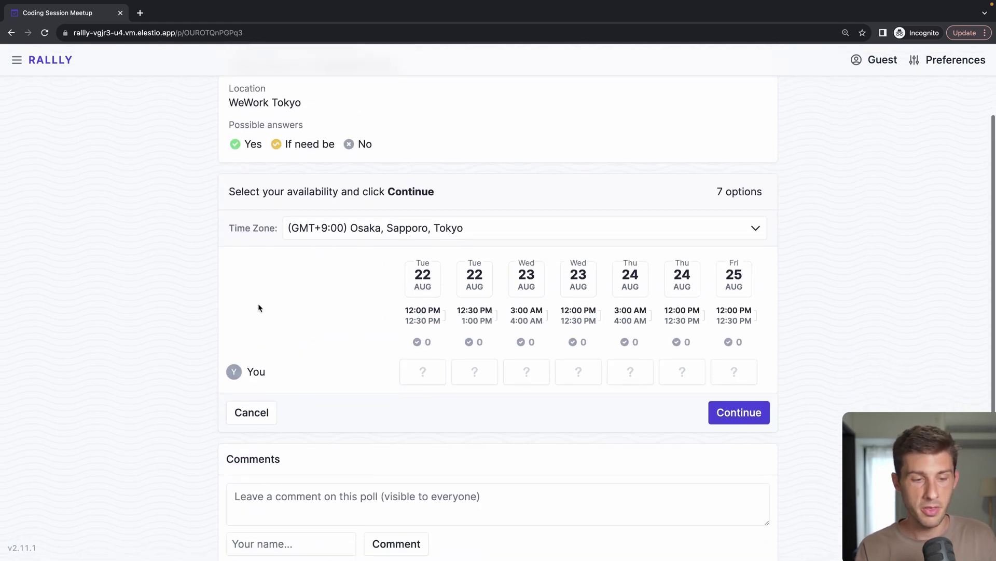
Vote Yes, If need be, If need be, Yes and No on the first five options, then continue
{"action": "left_click", "coordinate": [413, 358]}
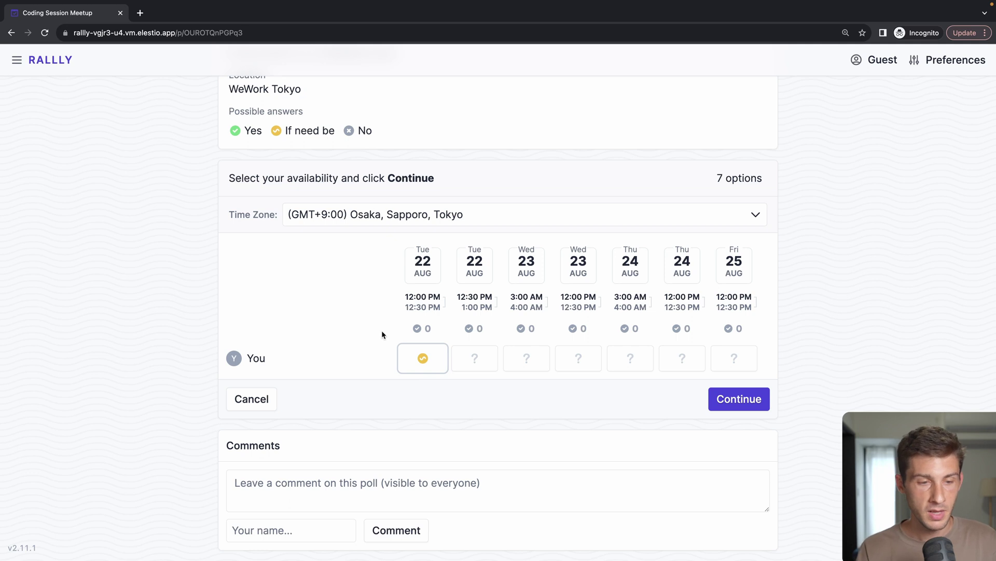
{"action": "left_click", "coordinate": [416, 366]}
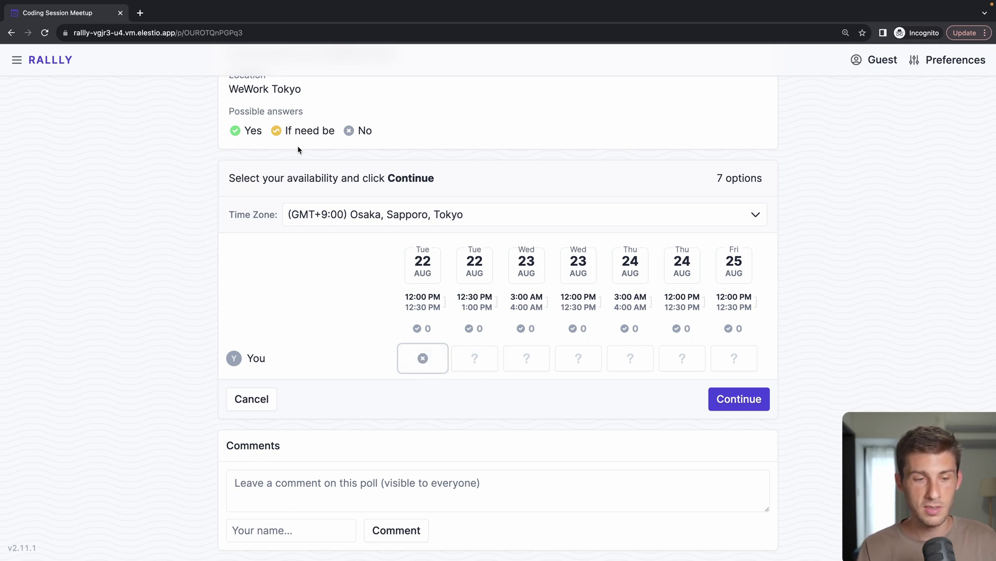
{"action": "left_click", "coordinate": [430, 367]}
{"action": "left_click", "coordinate": [488, 364]}
{"action": "left_click", "coordinate": [490, 363]}
{"action": "left_click", "coordinate": [524, 359]}
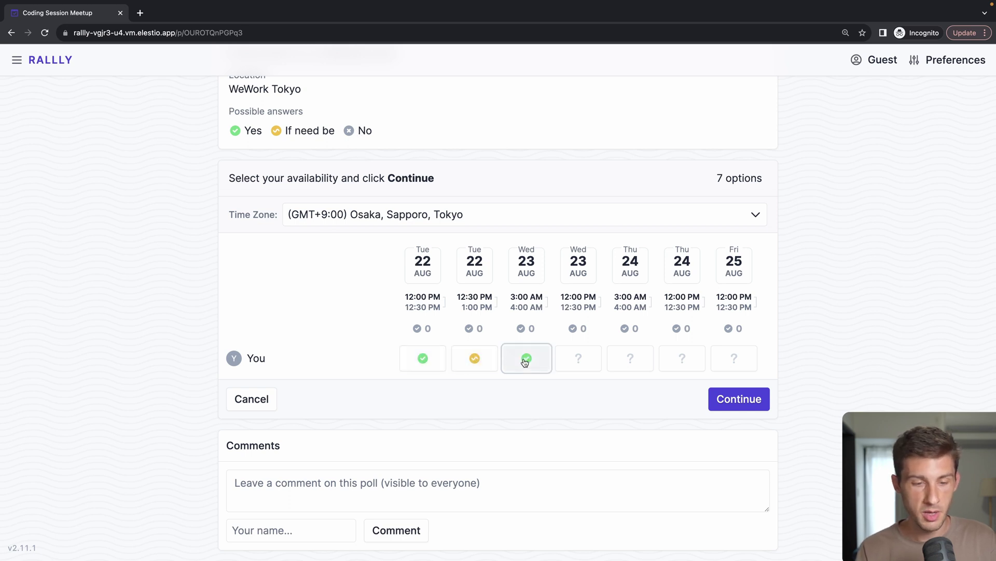
{"action": "left_click", "coordinate": [525, 359]}
{"action": "left_click", "coordinate": [576, 362]}
{"action": "left_click", "coordinate": [629, 364]}
{"action": "left_click", "coordinate": [629, 365]}
{"action": "left_click", "coordinate": [629, 364]}
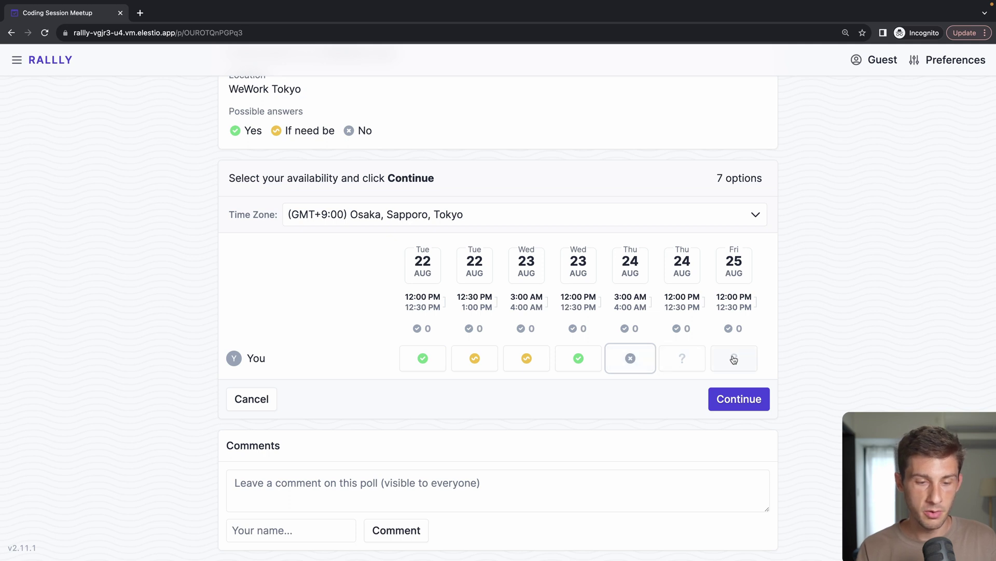
{"action": "left_click", "coordinate": [749, 407]}
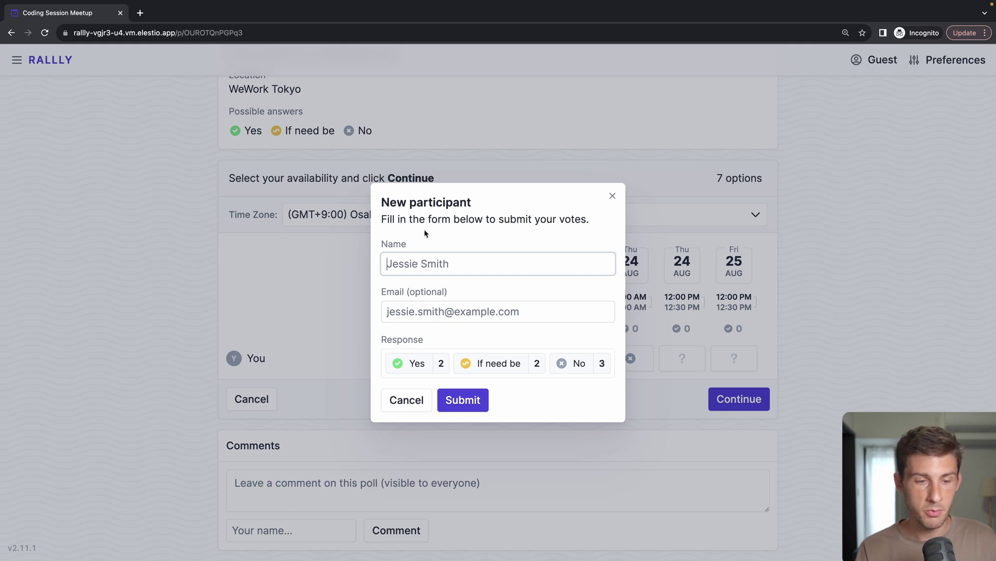
Enter the participant's name and e-mail address and submit the guest's votes
{"action": "type", "text": "Wassim 2"}
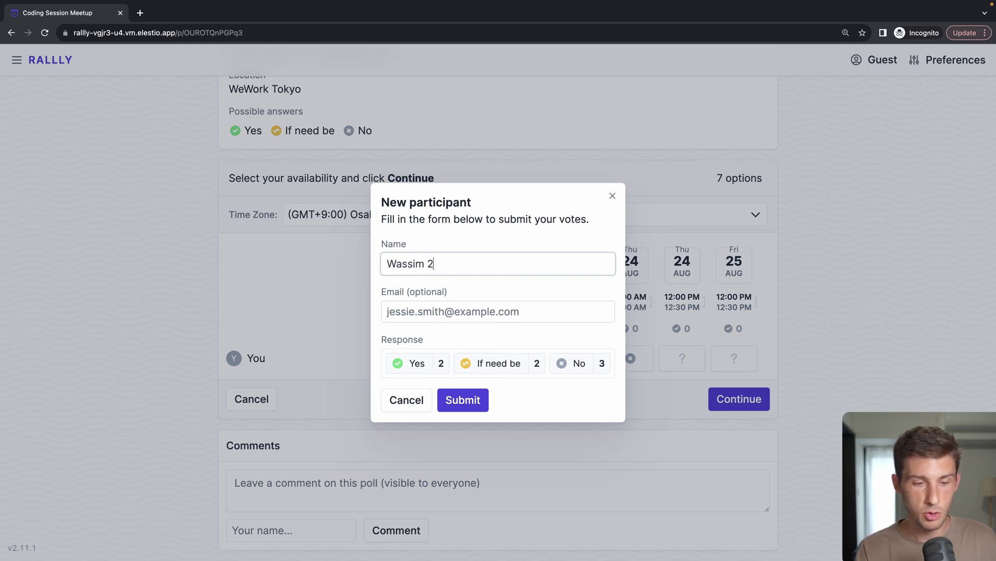
{"action": "key", "text": "Tab"}
{"action": "type", "text": "wass08+"}
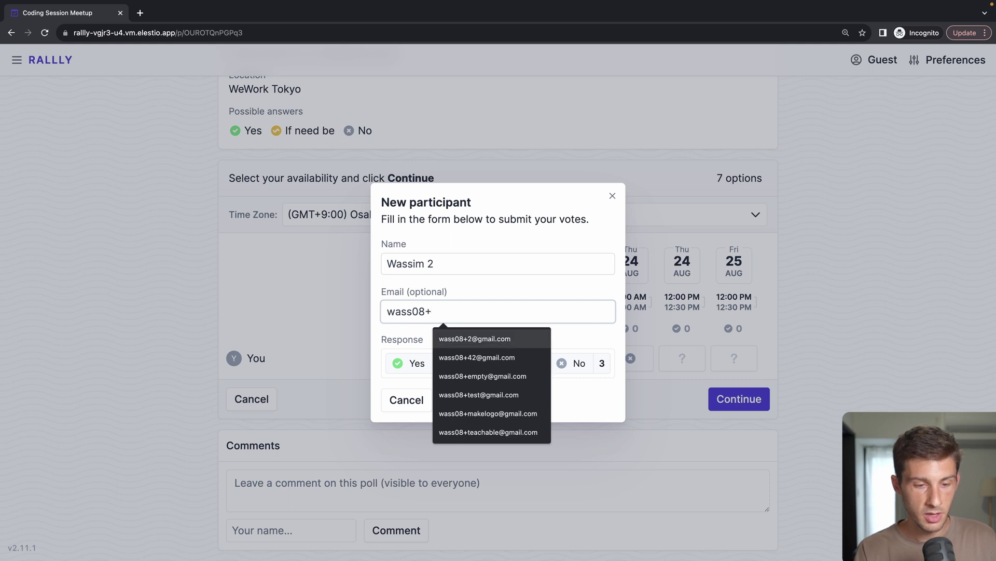
{"action": "key", "text": "Return"}
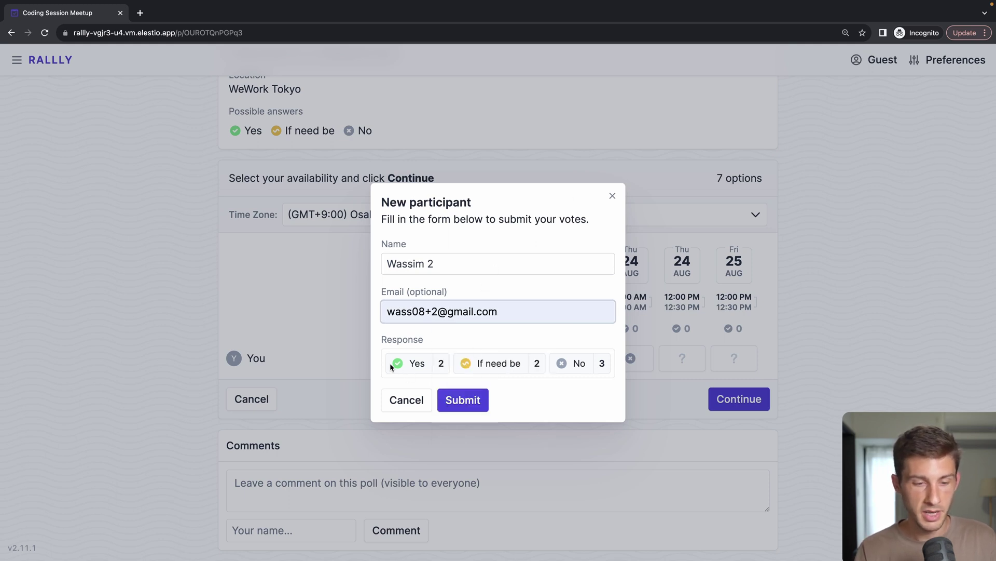
{"action": "left_click", "coordinate": [481, 397]}
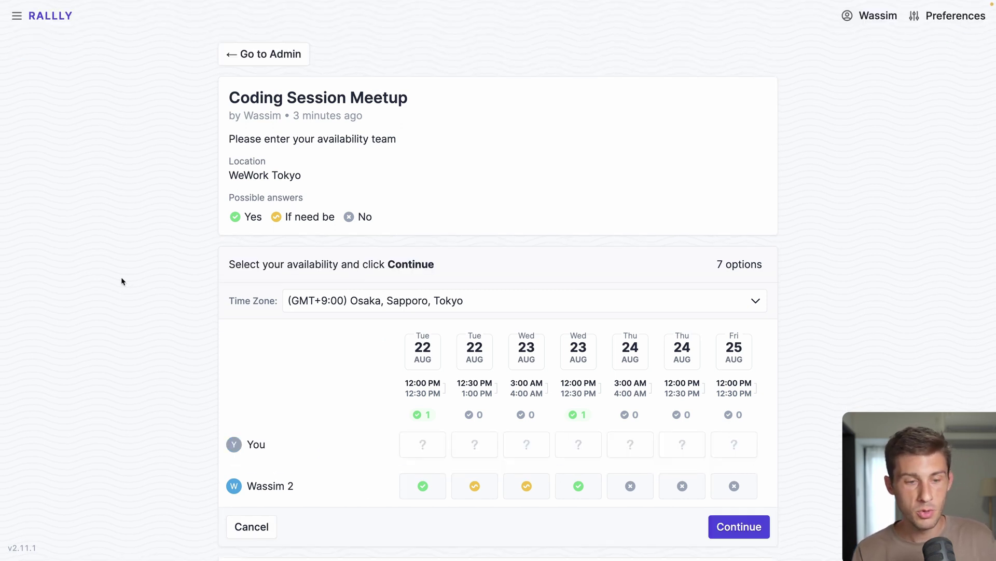
Scroll down the organiser's poll page to review the participant's votes
{"action": "scroll", "coordinate": [122, 281], "scroll_direction": "down", "scroll_amount": 2}
{"action": "scroll", "coordinate": [121, 281], "scroll_direction": "down", "scroll_amount": 1}
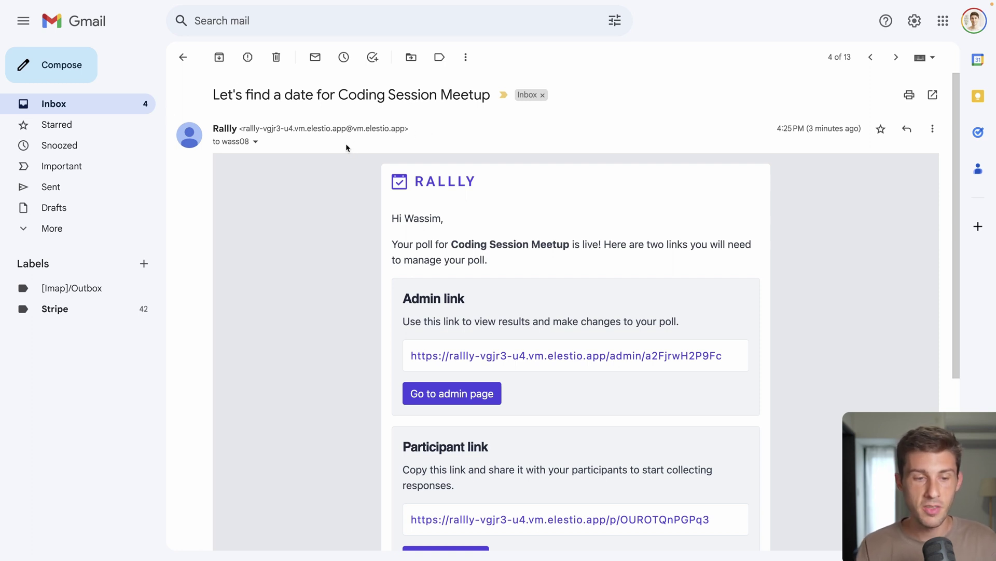
Review the poll email, move to the newer 'has responded' notification, and select its notifications link
{"action": "scroll", "coordinate": [516, 341], "scroll_direction": "down", "scroll_amount": 1}
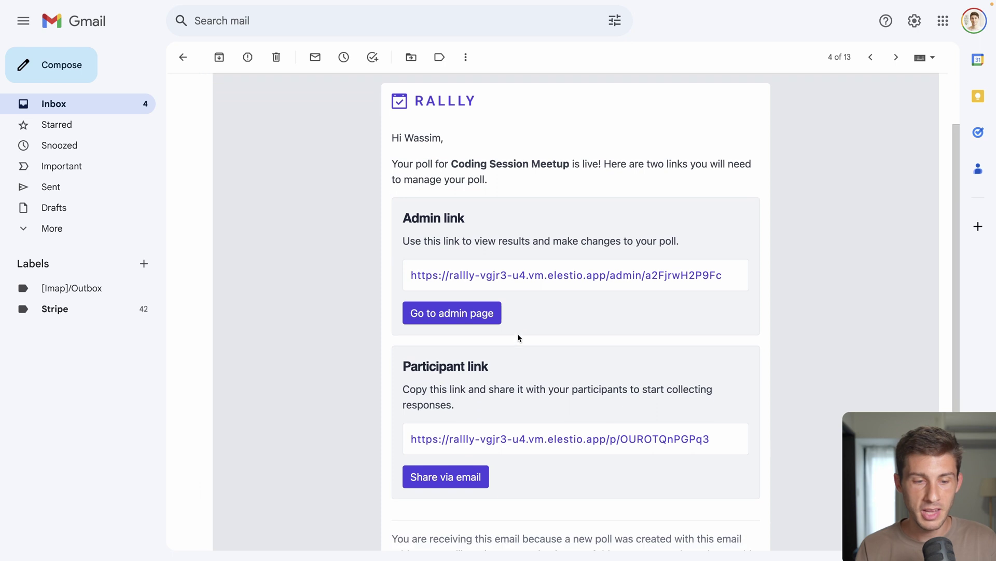
{"action": "scroll", "coordinate": [587, 407], "scroll_direction": "down", "scroll_amount": 2}
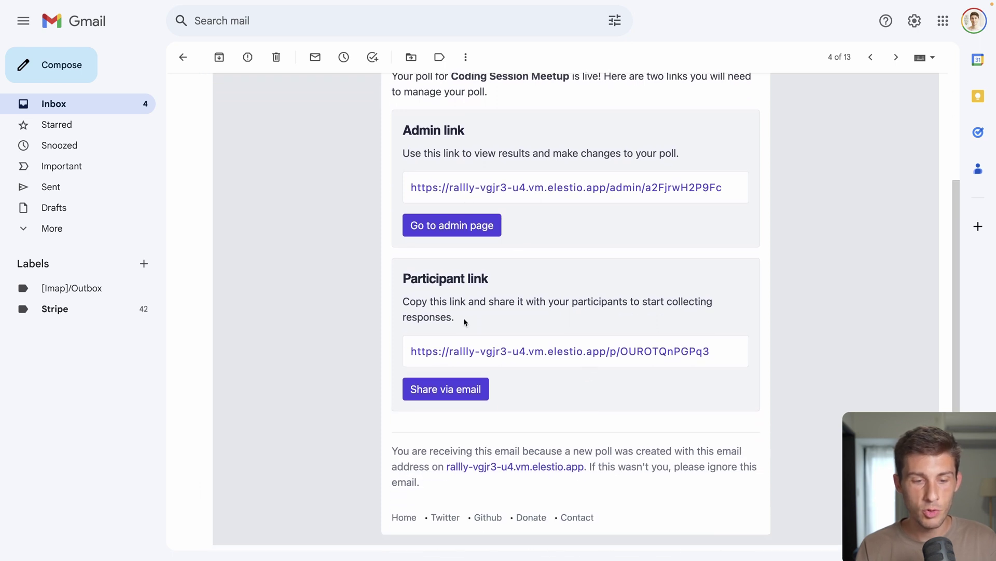
{"action": "scroll", "coordinate": [466, 322], "scroll_direction": "up", "scroll_amount": 3}
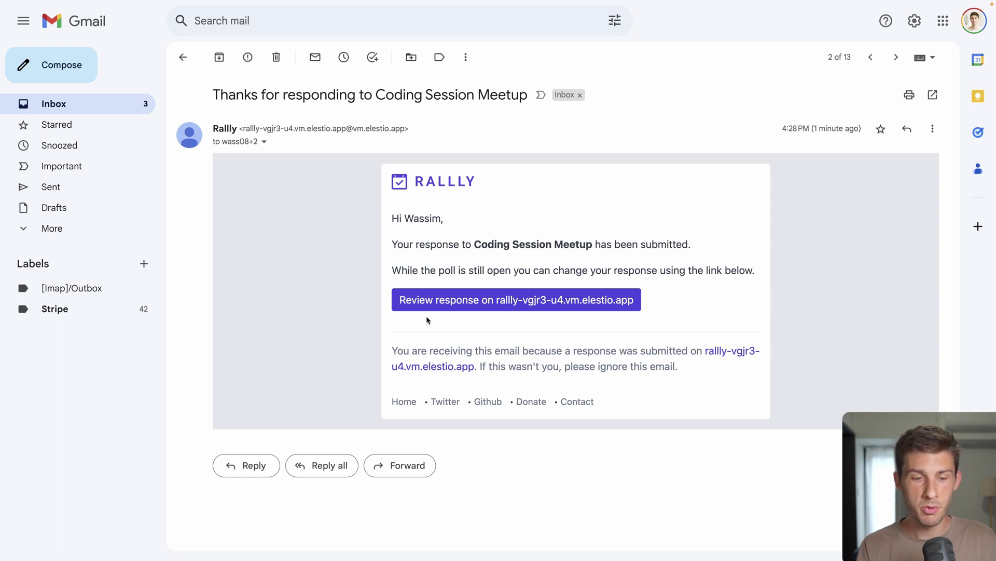
{"action": "key", "text": "k"}
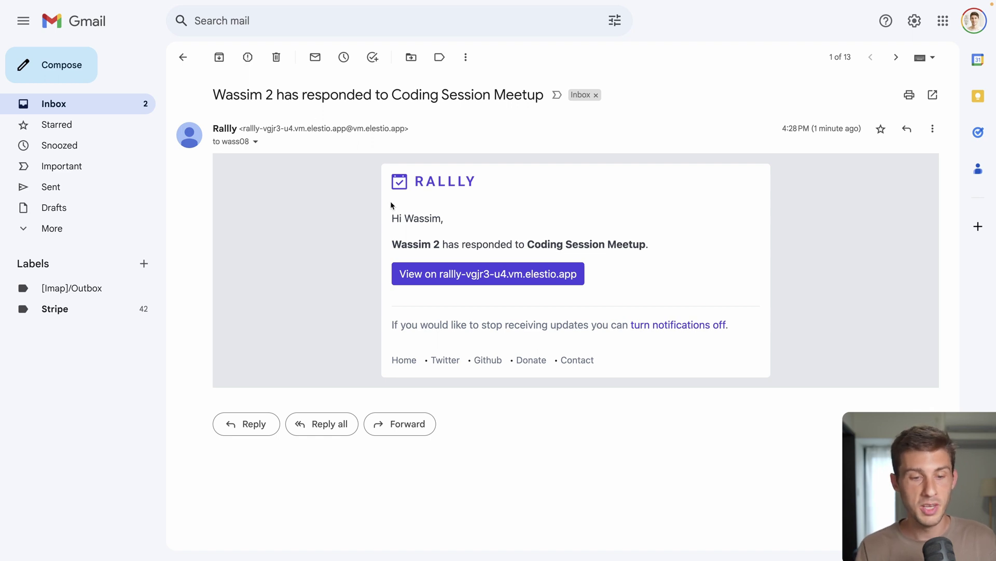
{"action": "left_click_drag", "start_coordinate": [748, 327], "coordinate": [632, 326]}
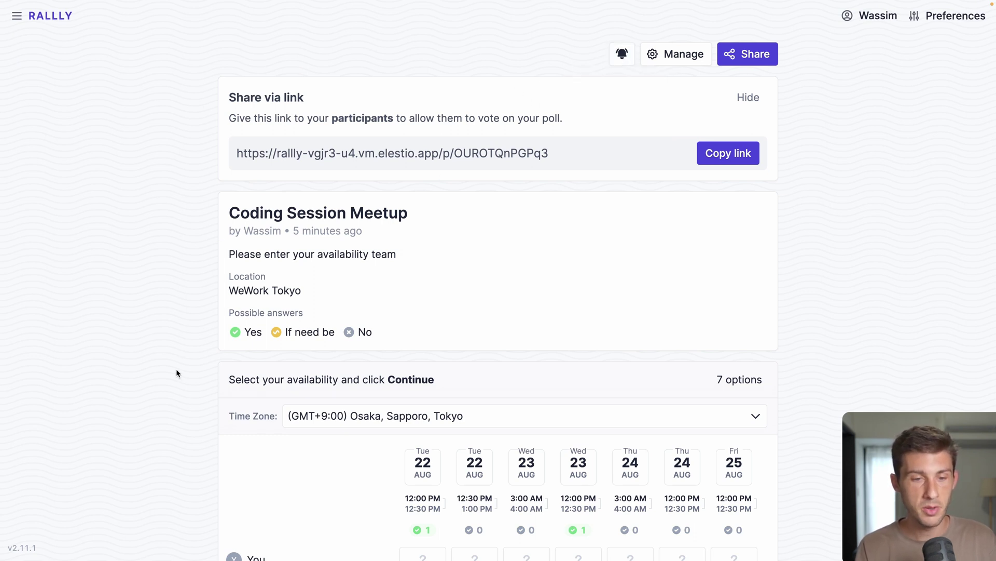
Vote Yes on Tue 22 12:00/12:30 PM and Thu 24 3:00 AM/12:00 PM, No on Wed 23 noon, If need be on Wed 23 3:00 AM and Fri 25
{"action": "scroll", "coordinate": [176, 371], "scroll_direction": "down", "scroll_amount": 3}
{"action": "left_click", "coordinate": [421, 386]}
{"action": "left_click", "coordinate": [478, 382]}
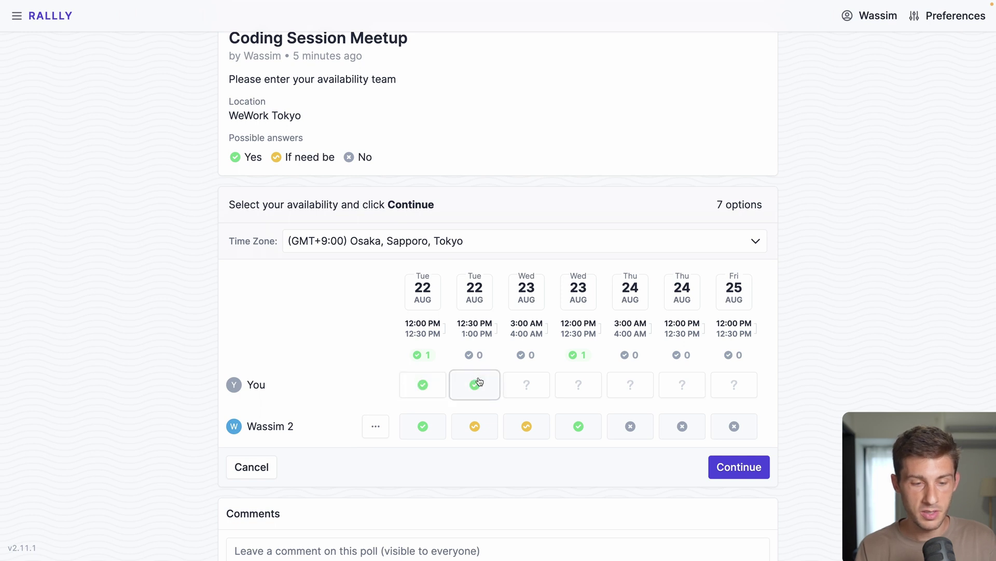
{"action": "double_click", "coordinate": [522, 384]}
{"action": "double_click", "coordinate": [566, 384]}
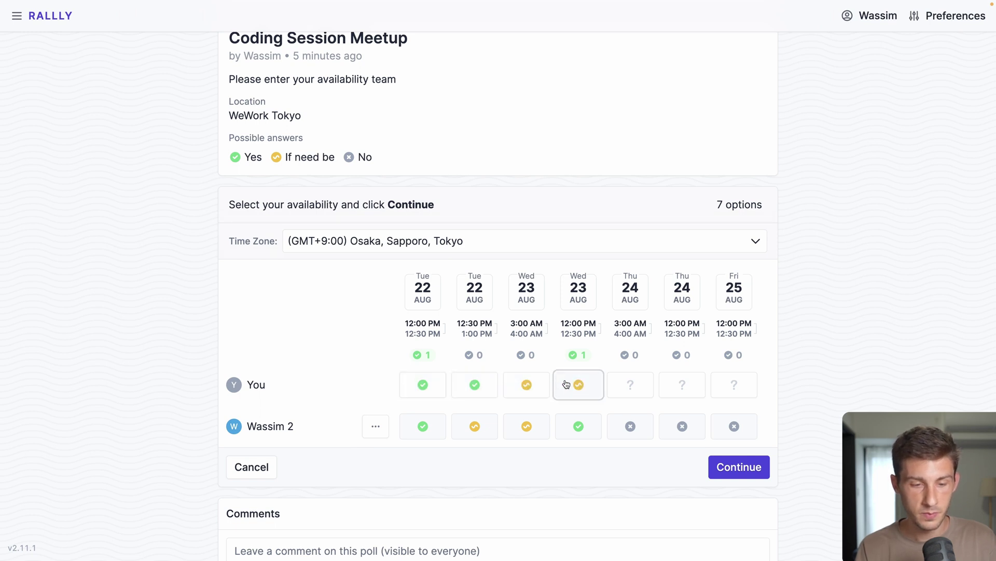
{"action": "left_click", "coordinate": [566, 383]}
{"action": "left_click", "coordinate": [618, 384]}
{"action": "left_click", "coordinate": [681, 384]}
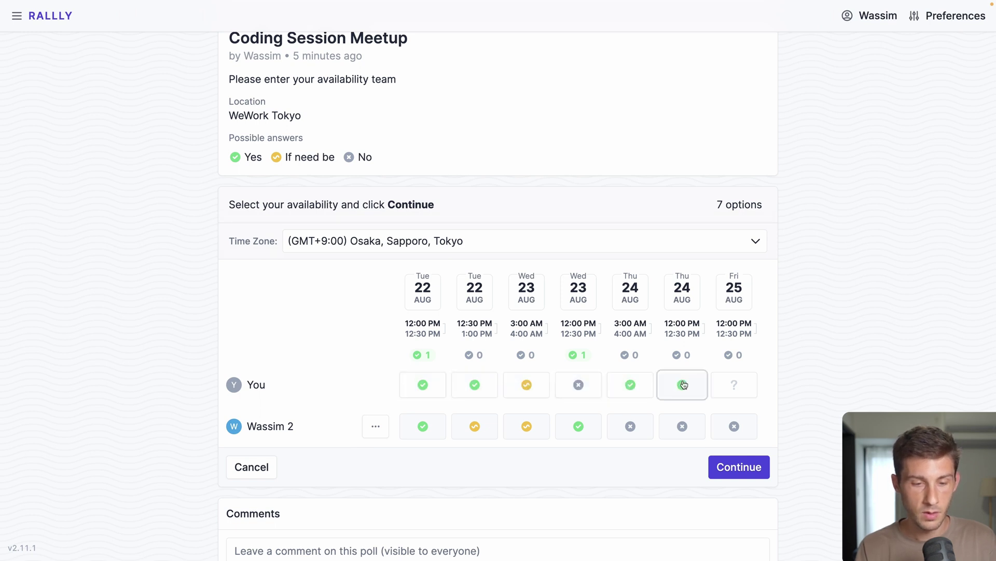
{"action": "double_click", "coordinate": [726, 384]}
Submit the organiser's votes under the organiser's name
{"action": "left_click", "coordinate": [750, 473]}
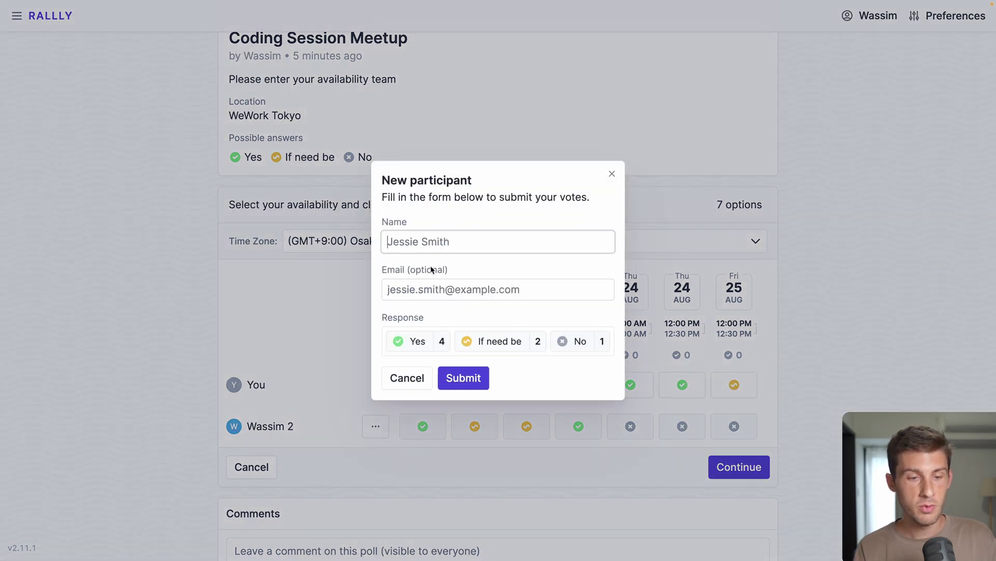
{"action": "type", "text": "Wassim"}
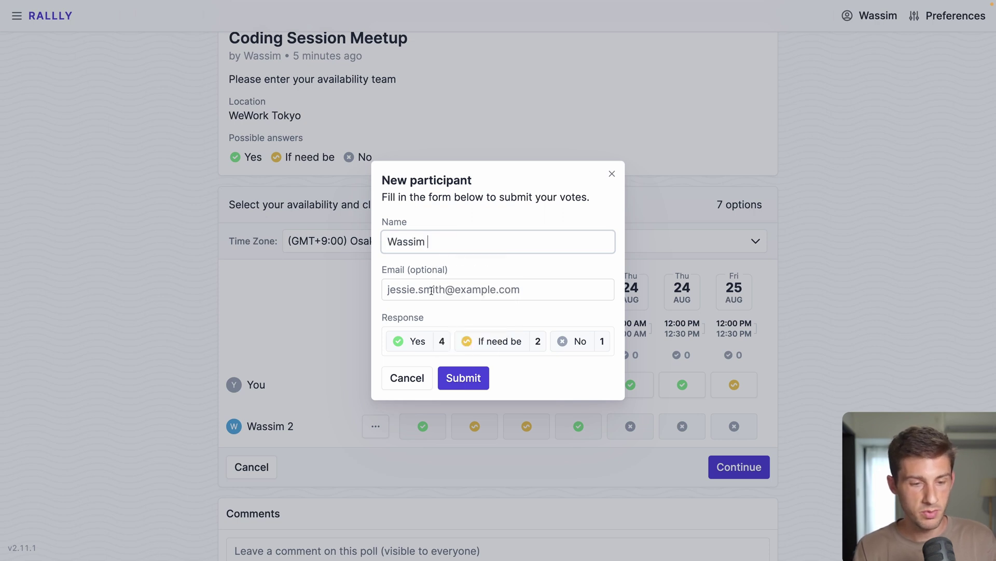
{"action": "key", "text": "Tab"}
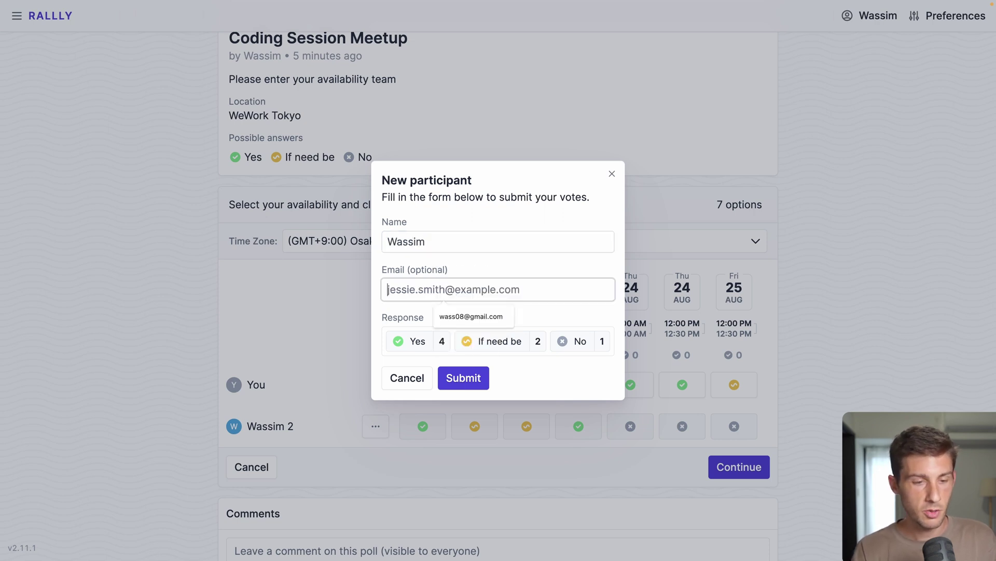
{"action": "left_click", "coordinate": [473, 377]}
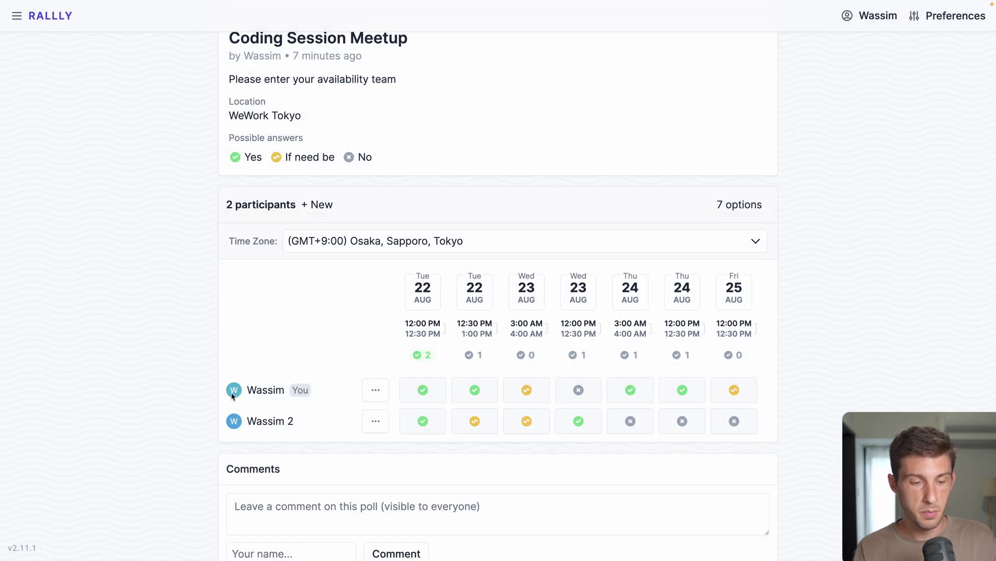
Post the comment 'I will decide on the date soon' as the organiser, then check it in the guest's incognito window
{"action": "left_click_drag", "start_coordinate": [245, 390], "coordinate": [298, 388]}
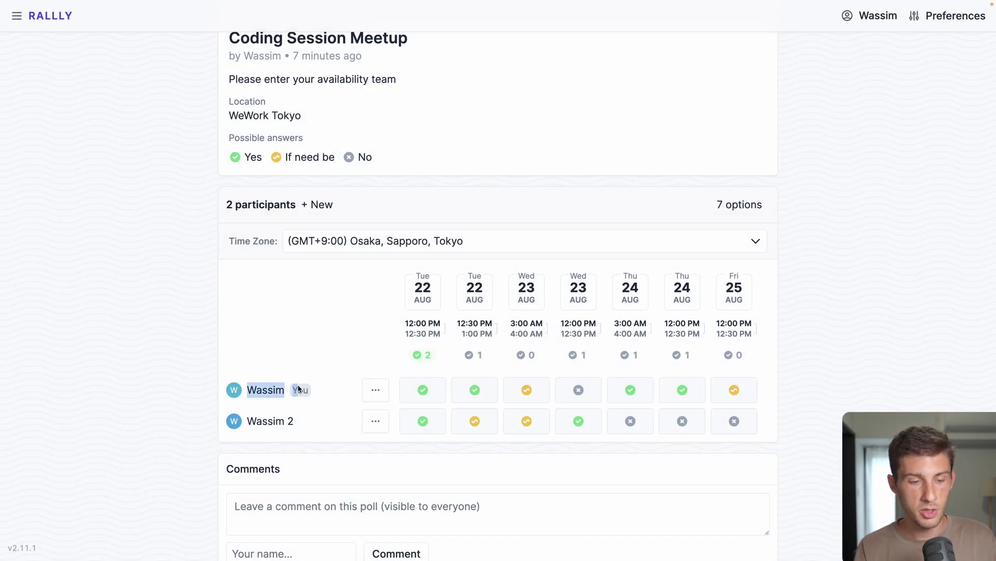
{"action": "left_click", "coordinate": [328, 389]}
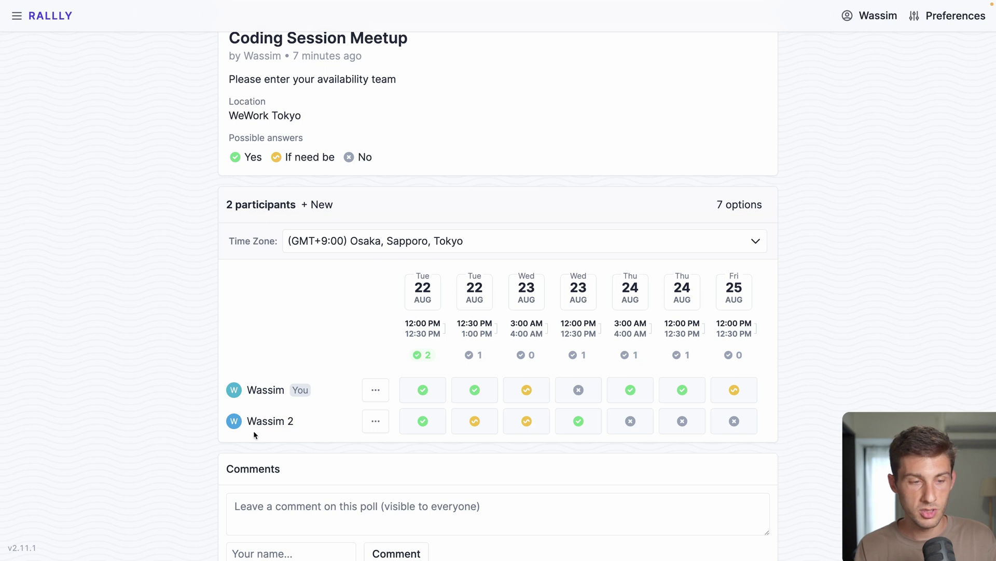
{"action": "scroll", "coordinate": [218, 415], "scroll_direction": "down", "scroll_amount": 1}
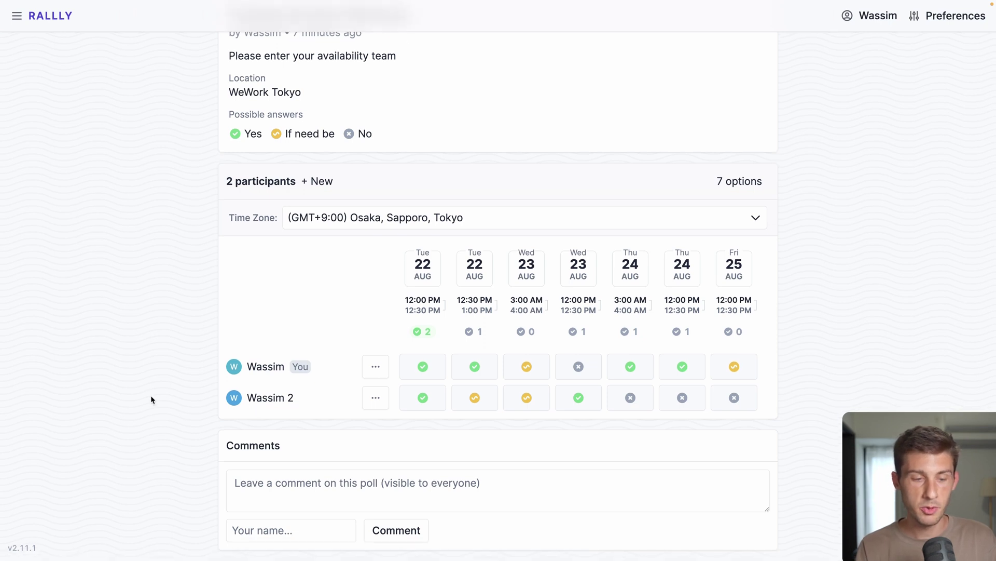
{"action": "left_click", "coordinate": [287, 489]}
{"action": "type", "text": "I will deci"}
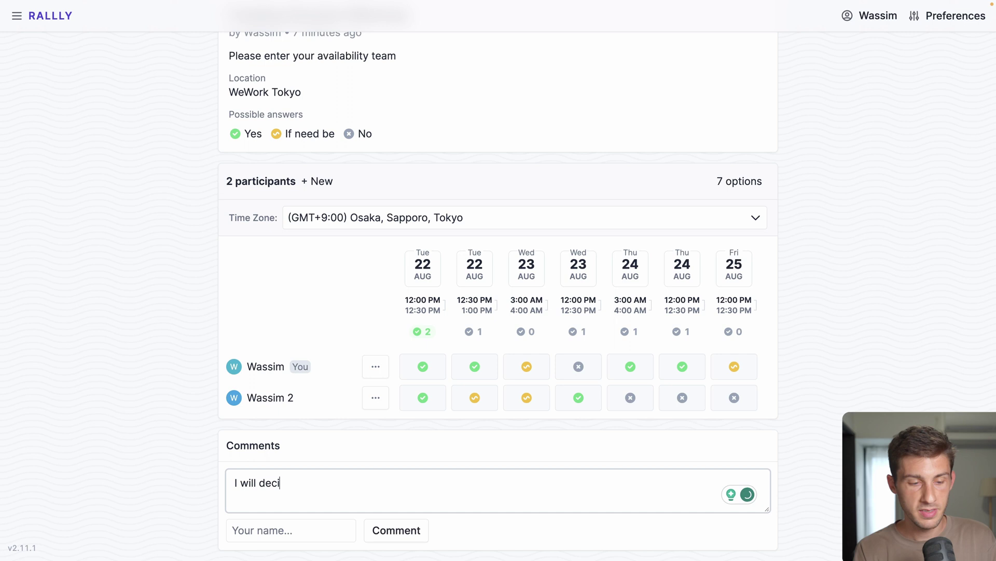
{"action": "type", "text": "de on the date soo"}
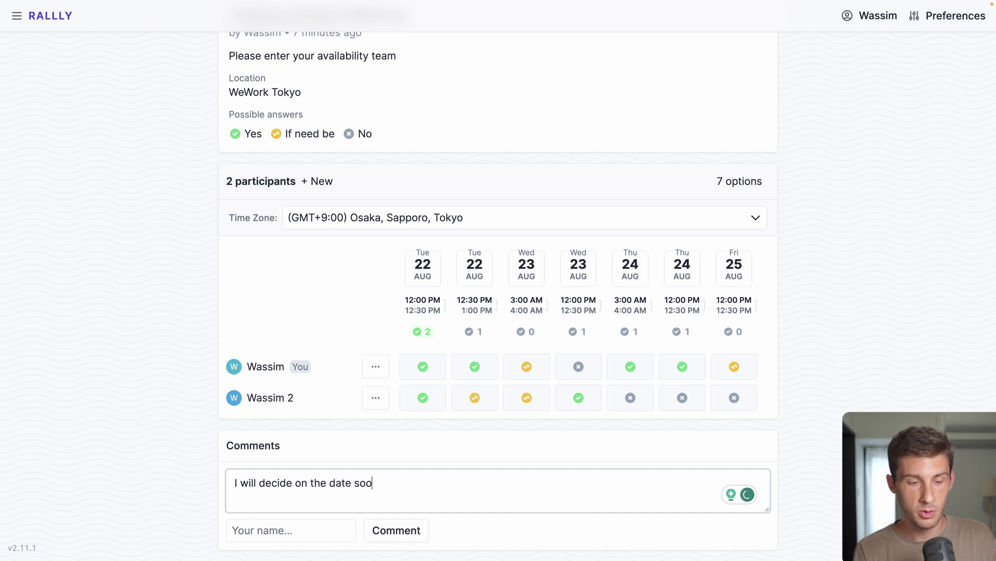
{"action": "type", "text": "n"}
{"action": "left_click", "coordinate": [280, 530]}
{"action": "type", "text": "Wassim"}
{"action": "left_click", "coordinate": [423, 530]}
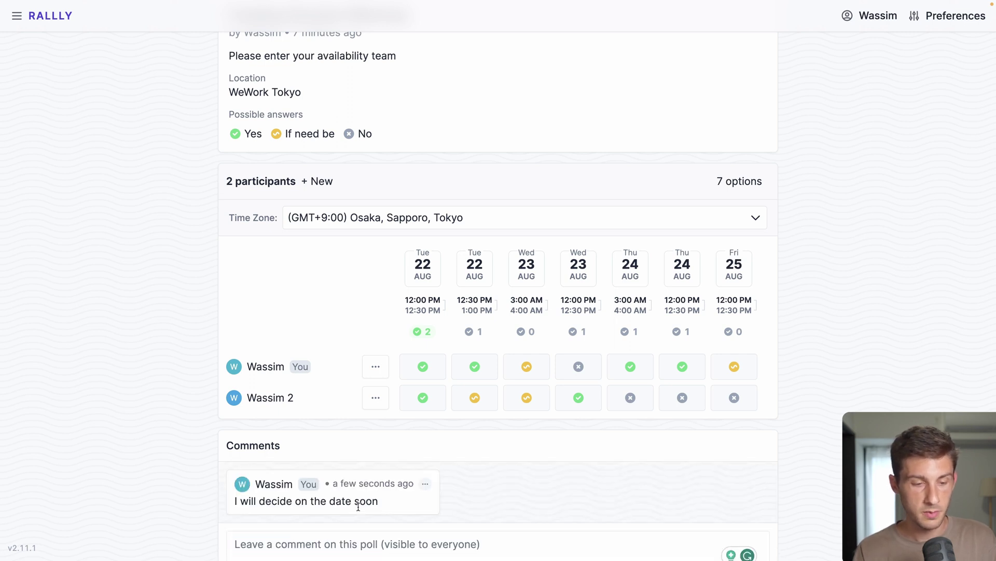
{"action": "key", "text": "super+Tab"}
{"action": "scroll", "coordinate": [176, 213], "scroll_direction": "down", "scroll_amount": 3}
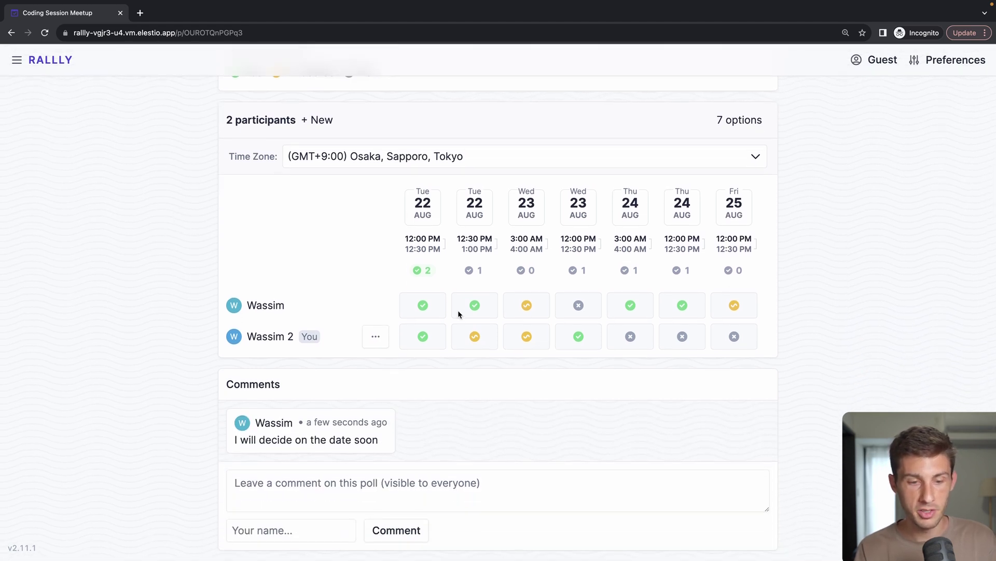
Back in the organiser's view, lock the poll from the Manage menu
{"action": "key", "text": "super+Tab"}
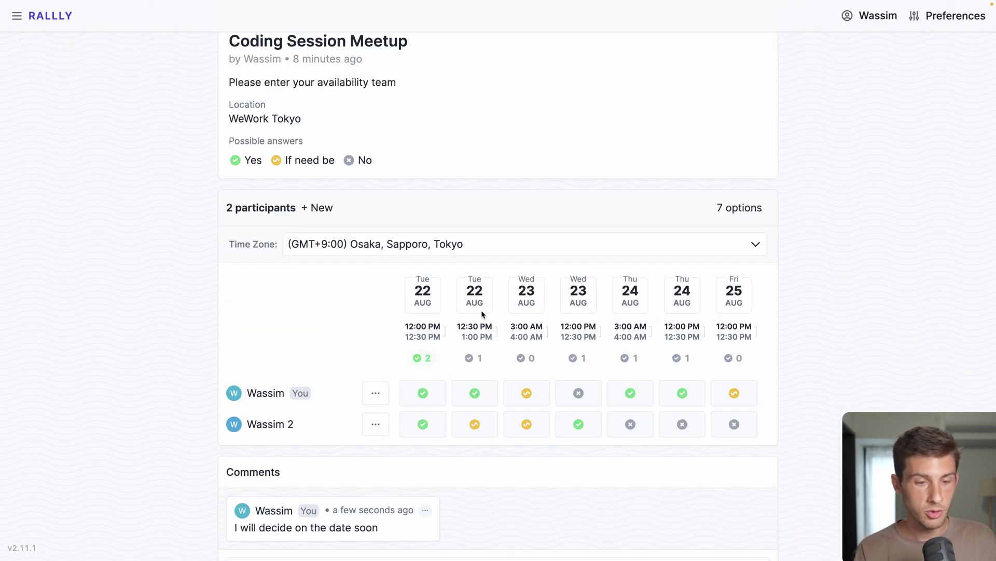
{"action": "scroll", "coordinate": [481, 310], "scroll_direction": "up", "scroll_amount": 3}
{"action": "left_click", "coordinate": [668, 54]}
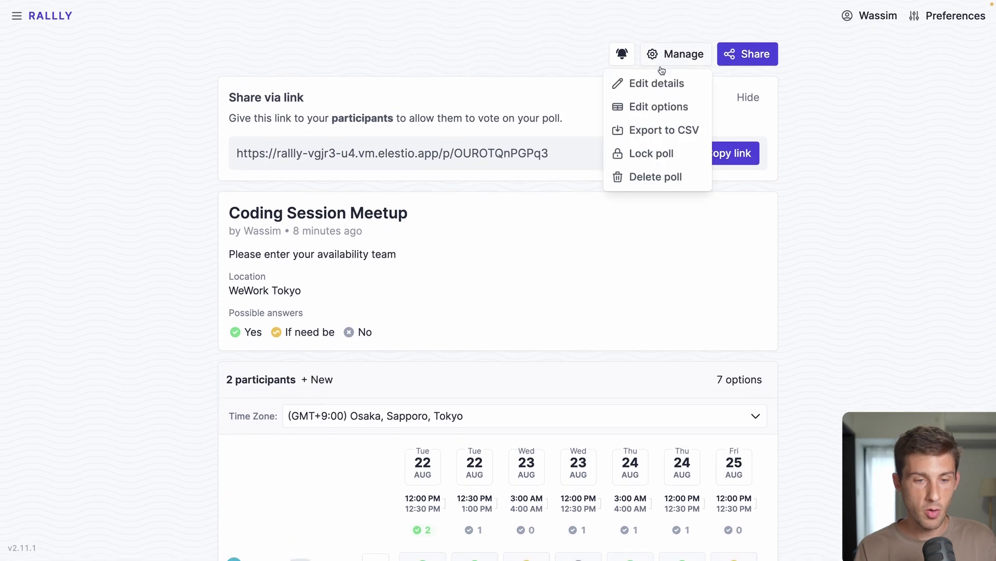
{"action": "left_click", "coordinate": [636, 154]}
Confirm the Manage menu now offers Unlock poll, then close it without changes
{"action": "scroll", "coordinate": [191, 252], "scroll_direction": "down", "scroll_amount": 5}
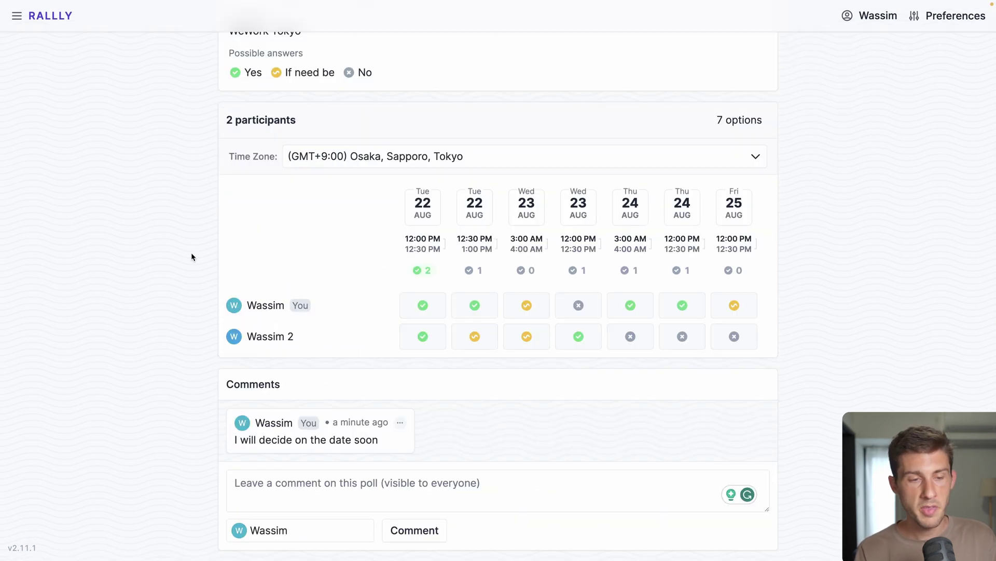
{"action": "scroll", "coordinate": [191, 253], "scroll_direction": "up", "scroll_amount": 5}
{"action": "scroll", "coordinate": [191, 257], "scroll_direction": "up", "scroll_amount": 1}
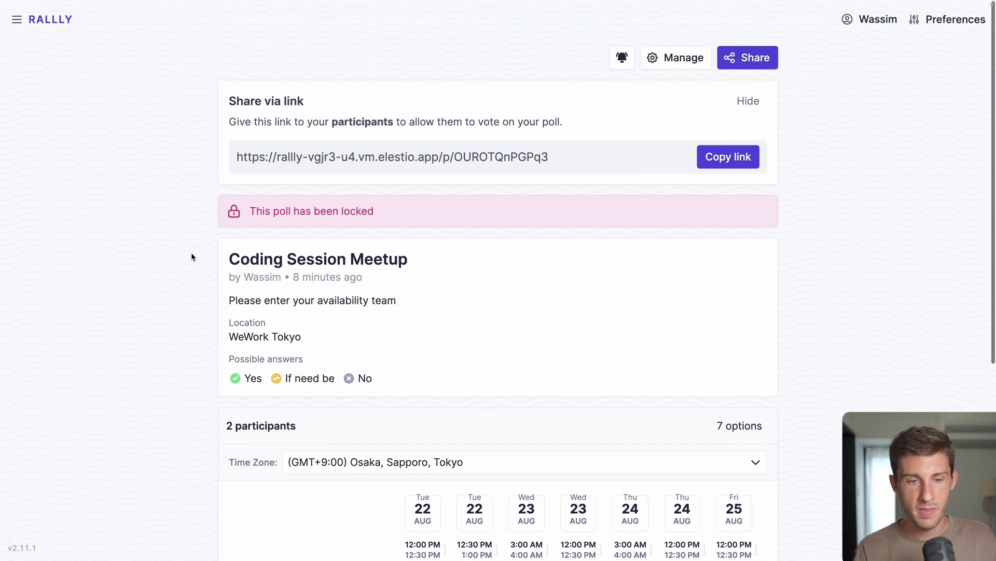
{"action": "left_click", "coordinate": [663, 54]}
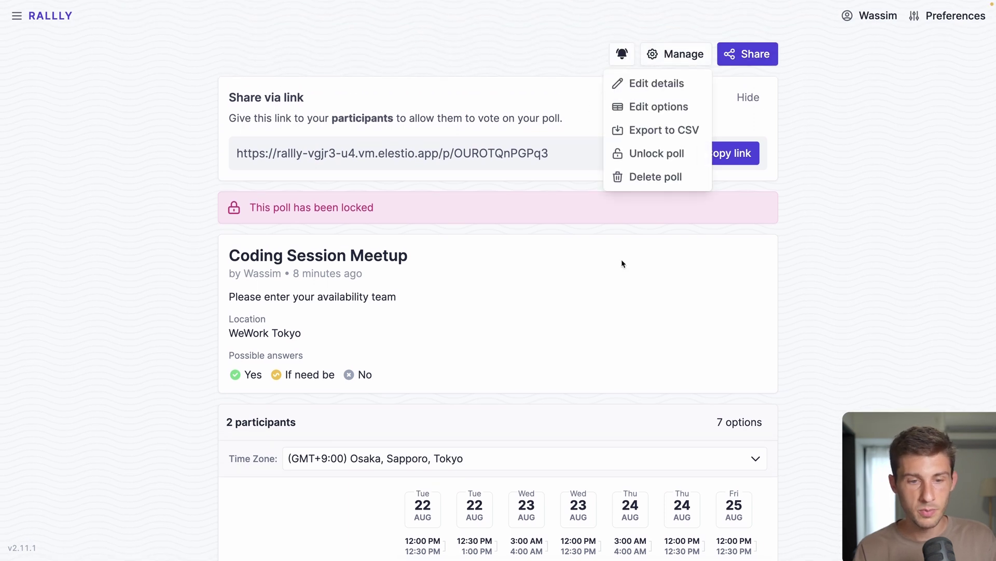
{"action": "left_click", "coordinate": [703, 197]}
{"action": "scroll", "coordinate": [191, 412], "scroll_direction": "down", "scroll_amount": 1}
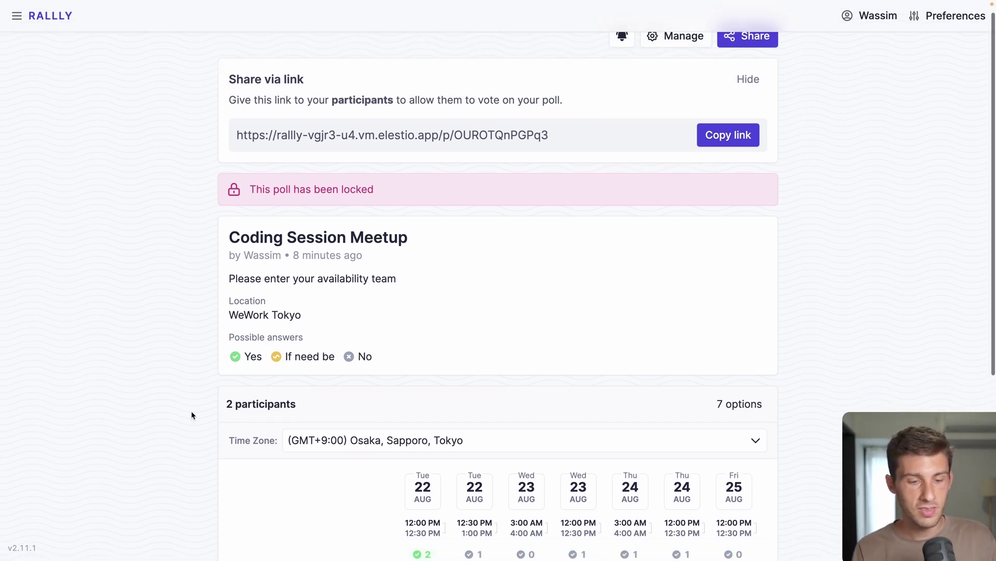
{"action": "scroll", "coordinate": [191, 415], "scroll_direction": "down", "scroll_amount": 4}
{"action": "left_click", "coordinate": [434, 334]}
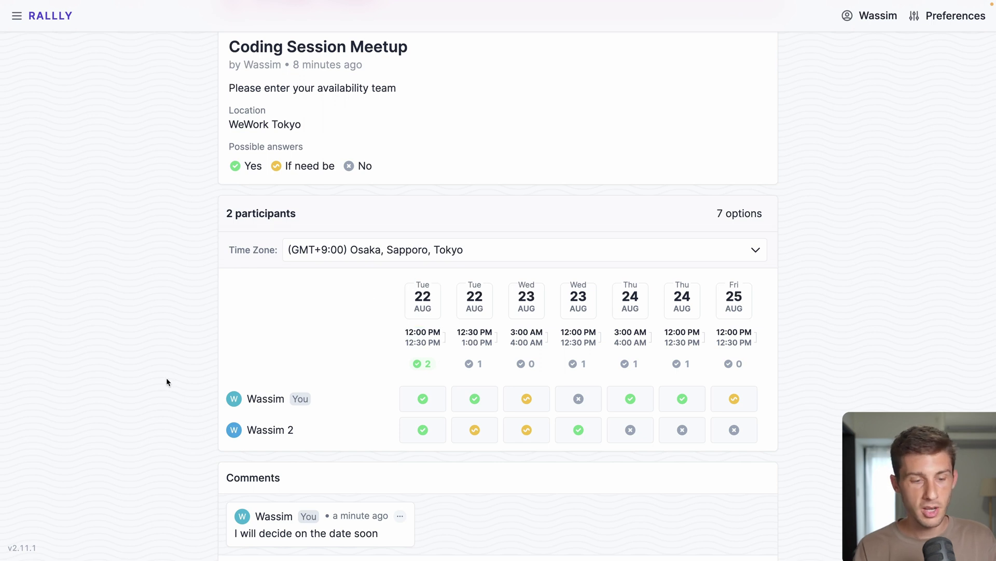
Scroll down the Rallly documentation Introduction page
{"action": "scroll", "coordinate": [166, 378], "scroll_direction": "down", "scroll_amount": 2}
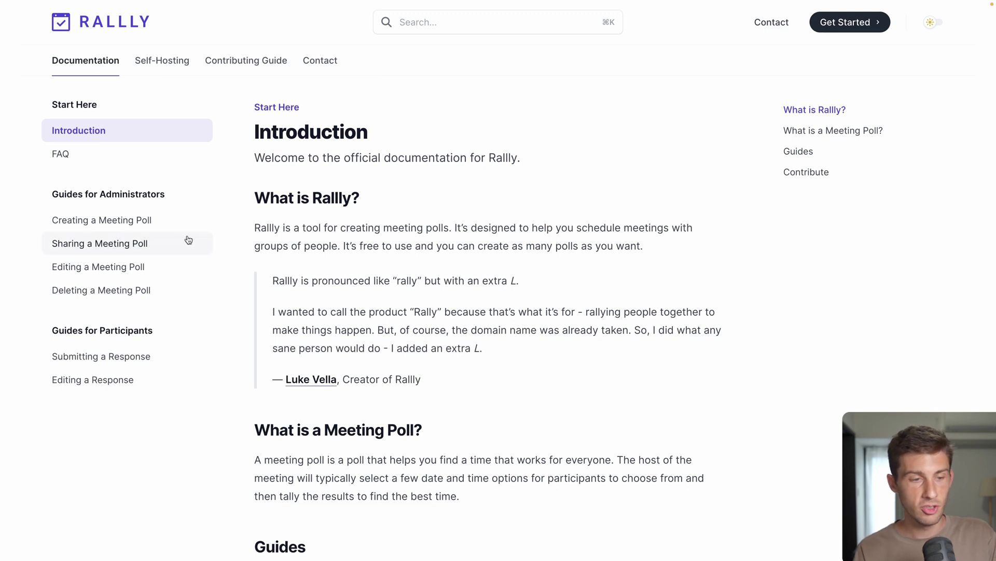
Browse the Creating and Sharing a Meeting Poll guides, then read the FAQ answer on poll deadlines
{"action": "left_click", "coordinate": [147, 222]}
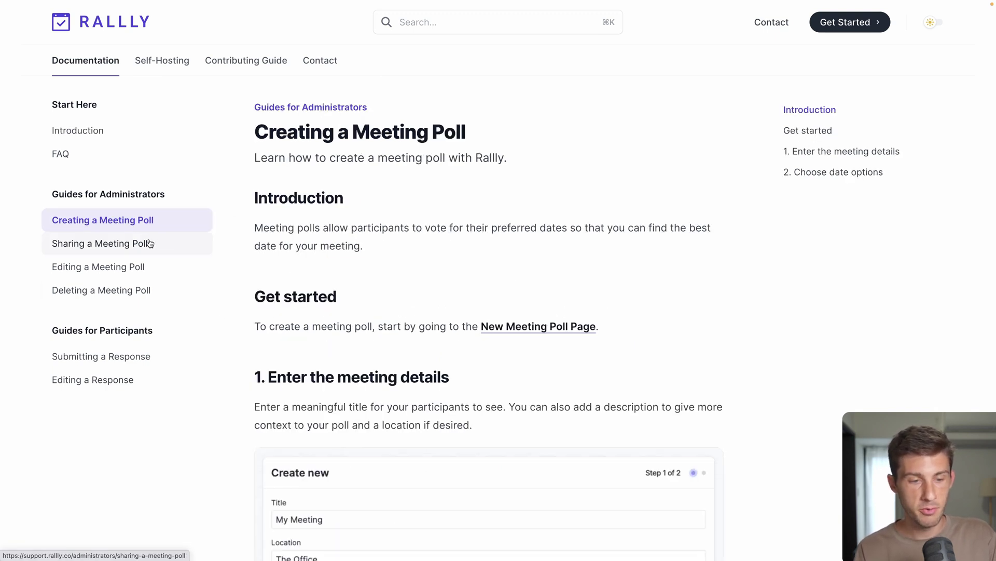
{"action": "left_click", "coordinate": [156, 244]}
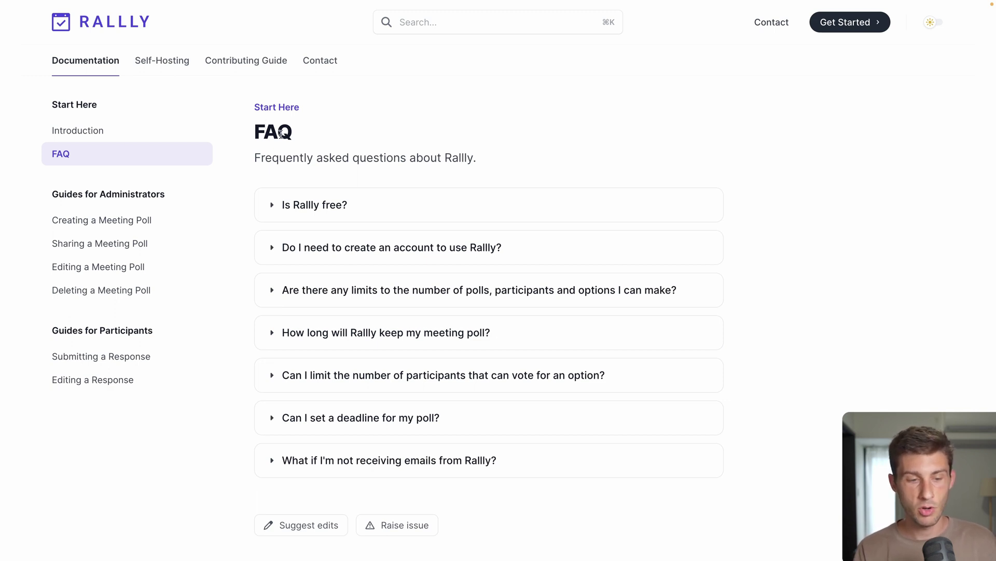
{"action": "left_click", "coordinate": [270, 418]}
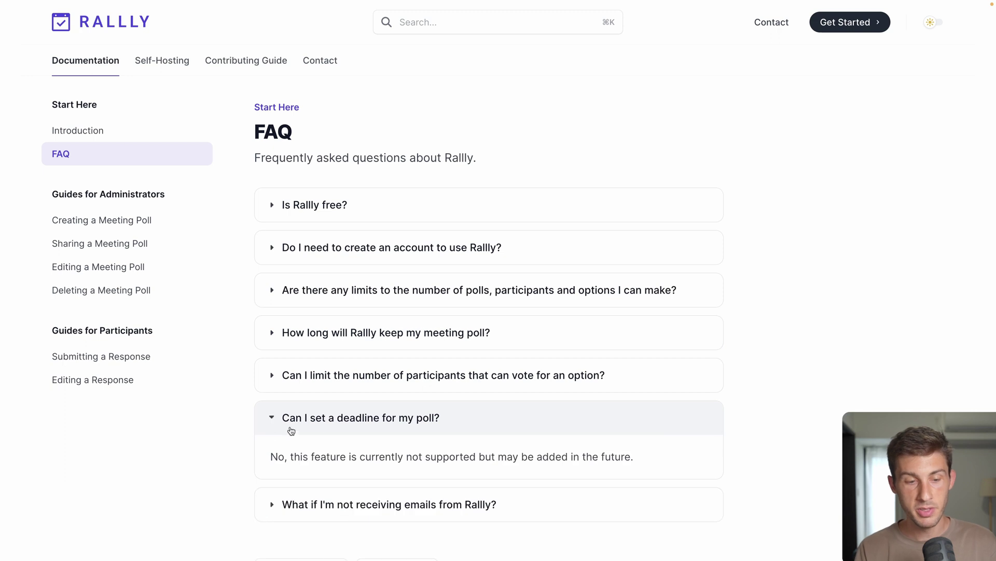
{"action": "scroll", "coordinate": [360, 431], "scroll_direction": "down", "scroll_amount": 1}
{"action": "left_click_drag", "start_coordinate": [269, 412], "coordinate": [638, 411]}
{"action": "left_click", "coordinate": [476, 410]}
{"action": "left_click", "coordinate": [635, 410]}
{"action": "scroll", "coordinate": [394, 249], "scroll_direction": "up", "scroll_amount": 1}
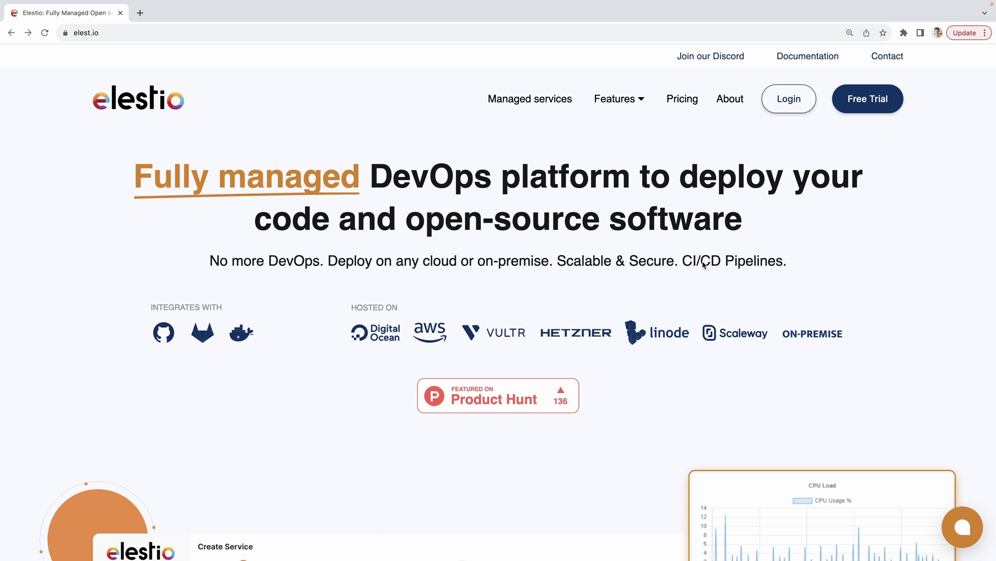
Sign in to Elestio and choose Rallly hosted on Scaleway with the SMALL-2C-2G plan
{"action": "left_click", "coordinate": [788, 100]}
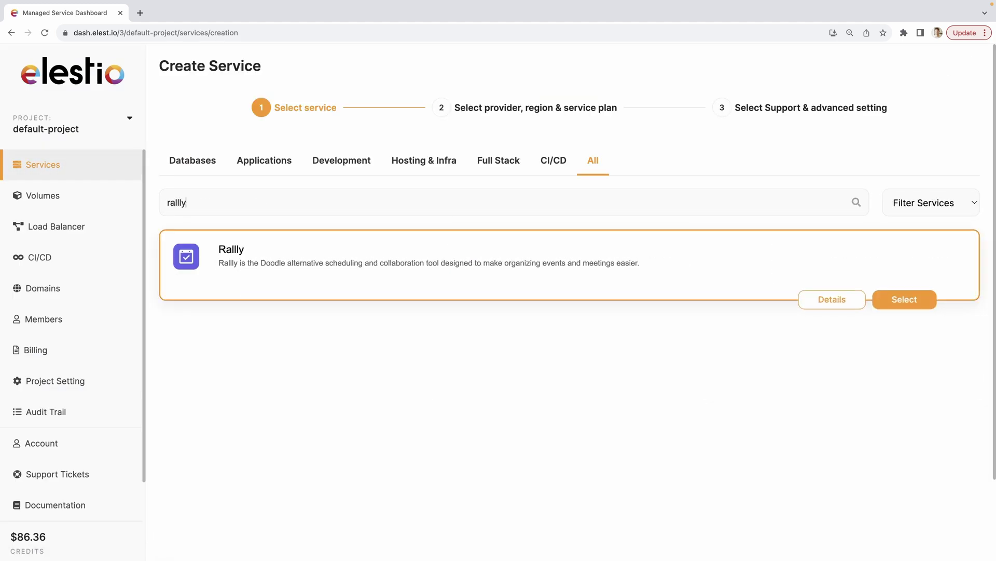
{"action": "left_click", "coordinate": [841, 256]}
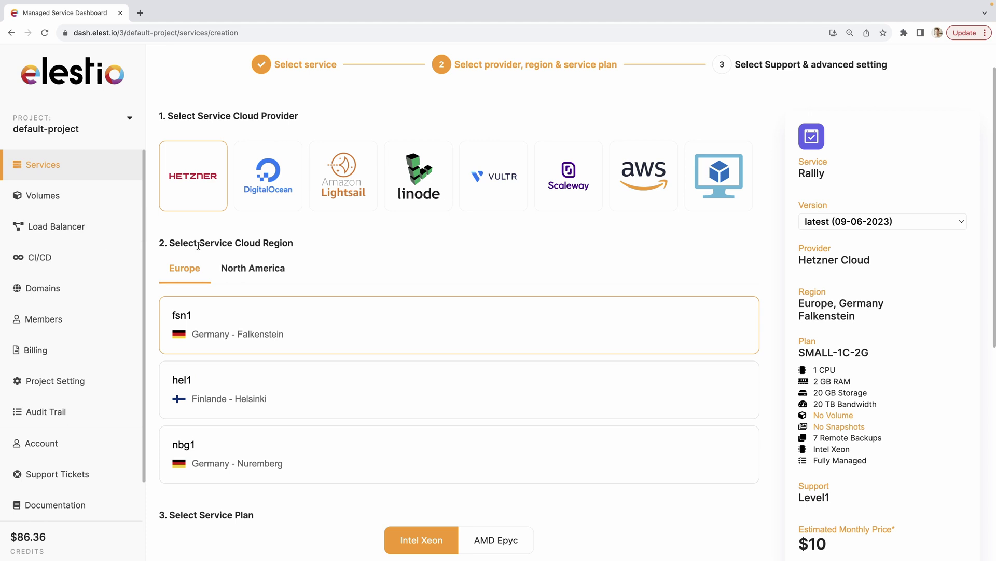
{"action": "left_click", "coordinate": [569, 179]}
{"action": "scroll", "coordinate": [447, 319], "scroll_direction": "down", "scroll_amount": 5}
{"action": "scroll", "coordinate": [447, 318], "scroll_direction": "down", "scroll_amount": 5}
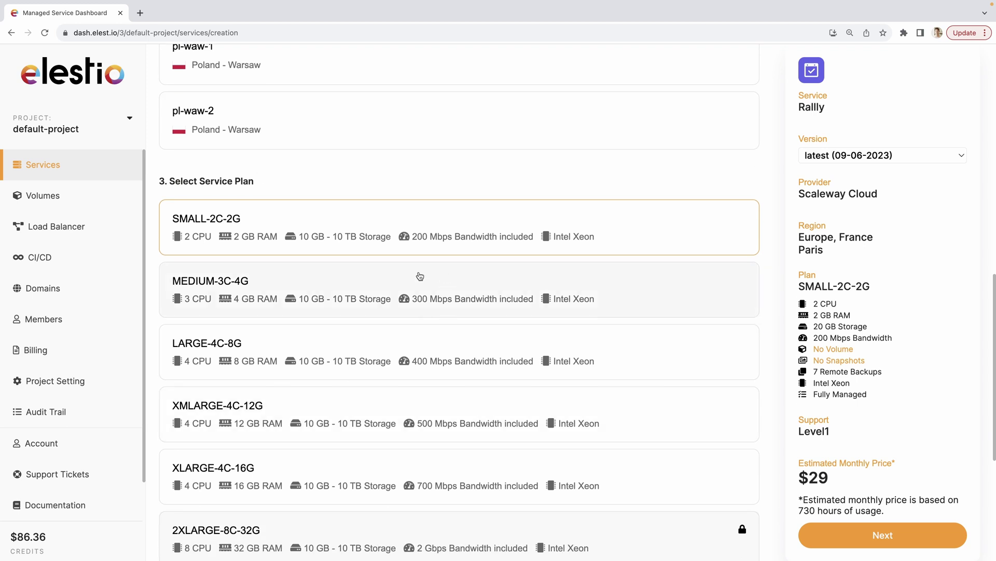
{"action": "left_click", "coordinate": [883, 535]}
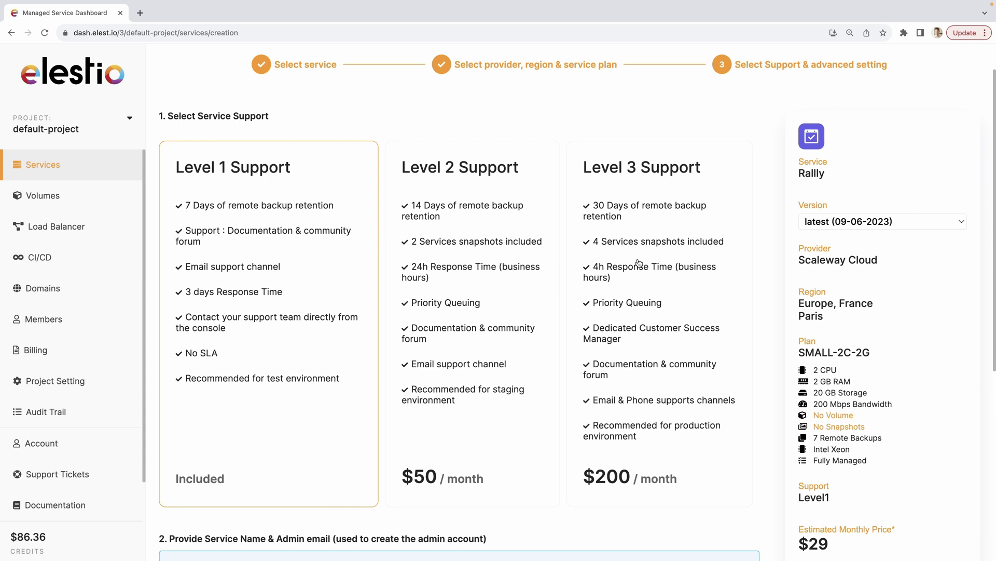
Create the Rallly service and open the new instance's site
{"action": "scroll", "coordinate": [545, 254], "scroll_direction": "down", "scroll_amount": 5}
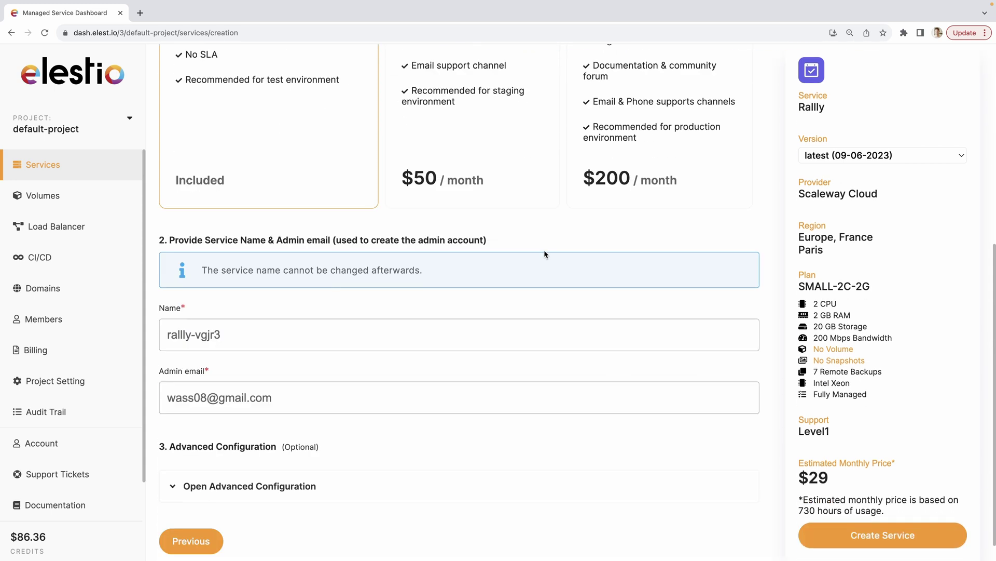
{"action": "left_click", "coordinate": [283, 334]}
{"action": "left_click", "coordinate": [294, 364]}
{"action": "left_click", "coordinate": [880, 540]}
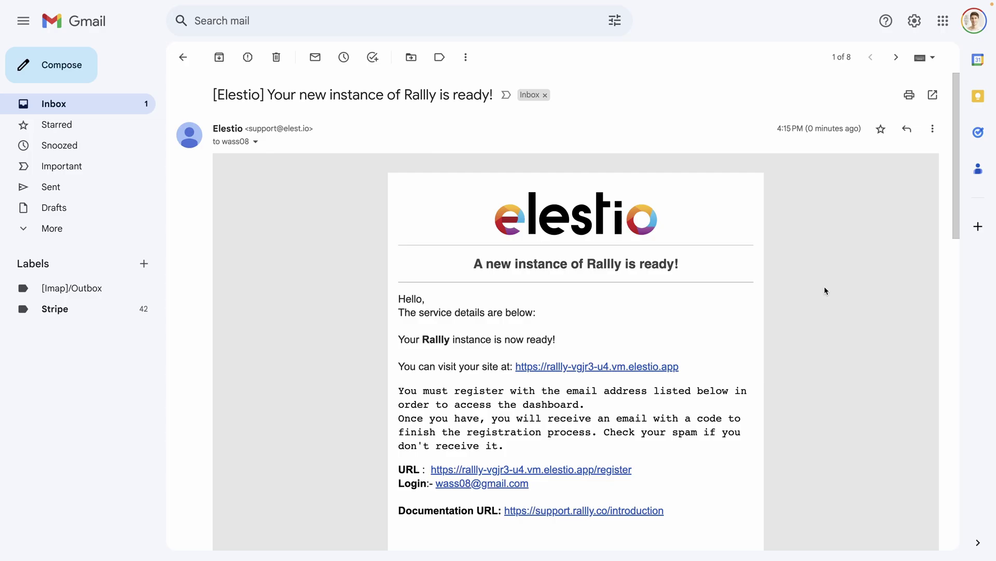
{"action": "scroll", "coordinate": [637, 310], "scroll_direction": "down", "scroll_amount": 2}
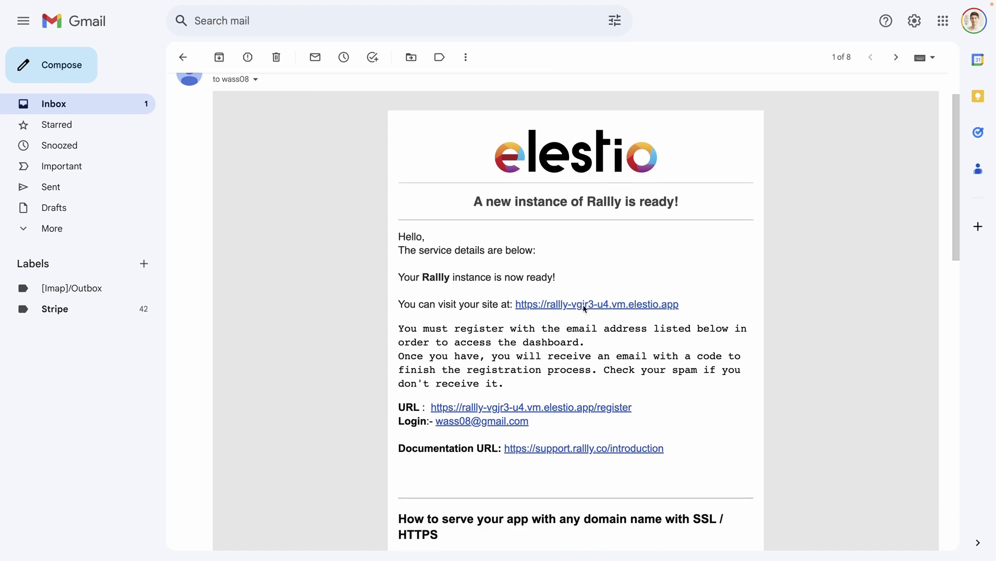
{"action": "left_click", "coordinate": [585, 305]}
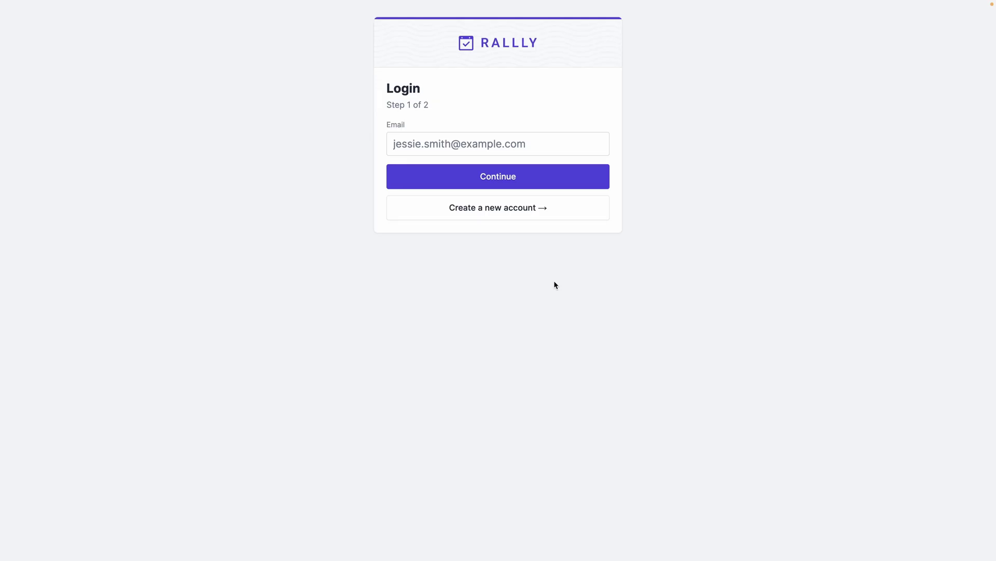